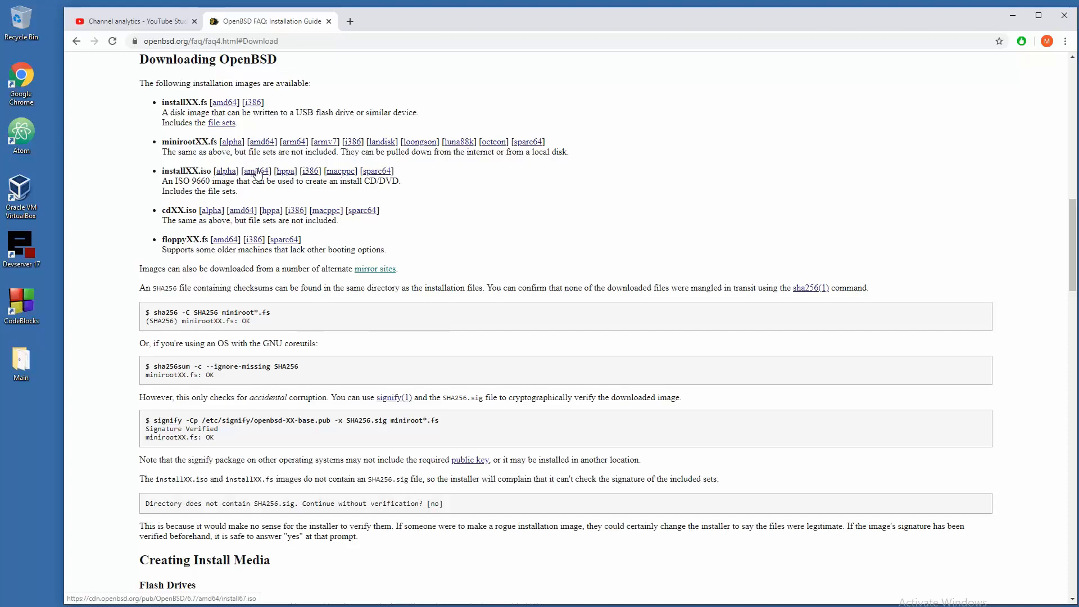
- Look through the OpenBSD mirror sites, go back to the install guide's download section, and minimize Chrome
click(374, 270)
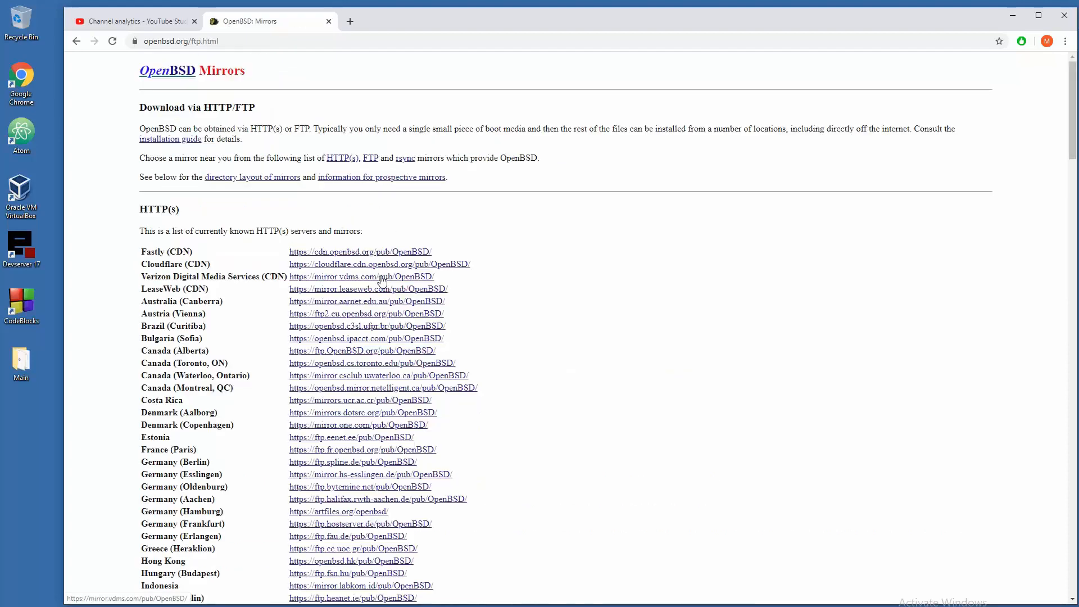
scroll(478, 336, down, 12)
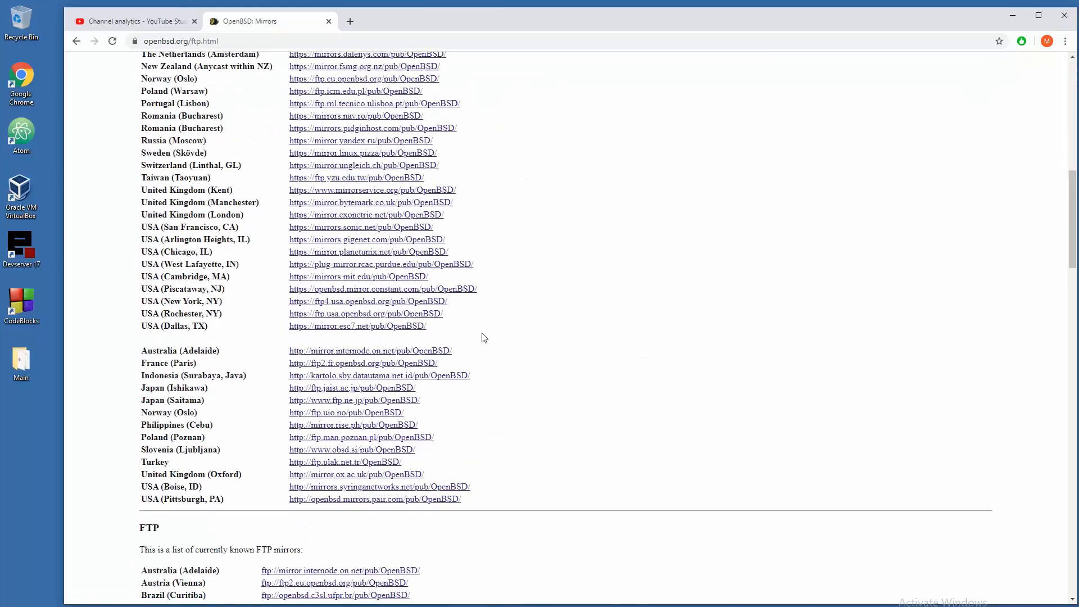
scroll(484, 338, down, 20)
scroll(484, 338, up, 15)
scroll(485, 337, down, 1)
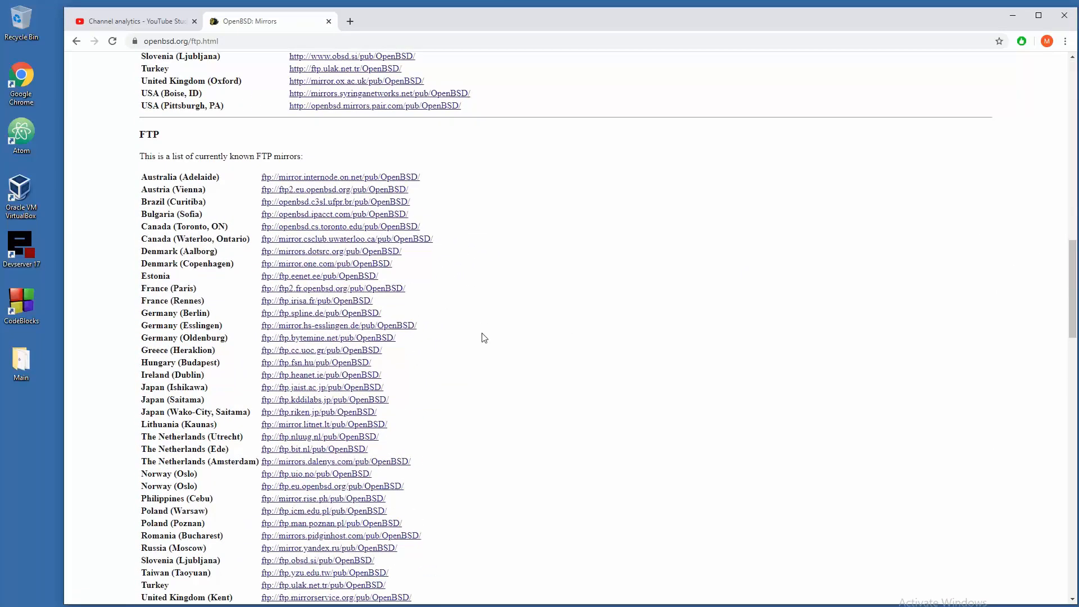
scroll(485, 337, down, 5)
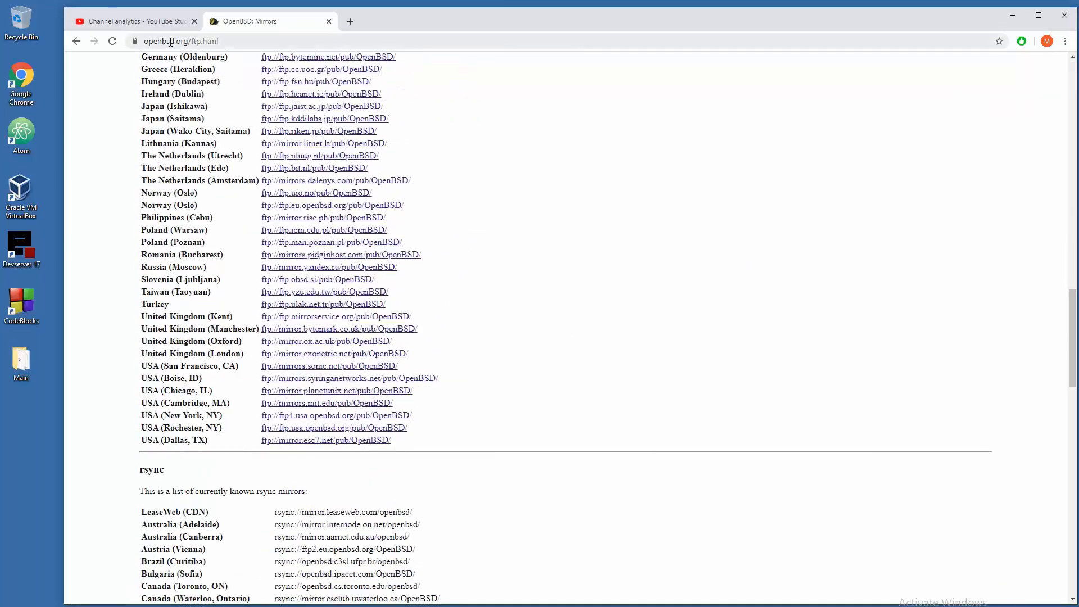
scroll(504, 257, up, 20)
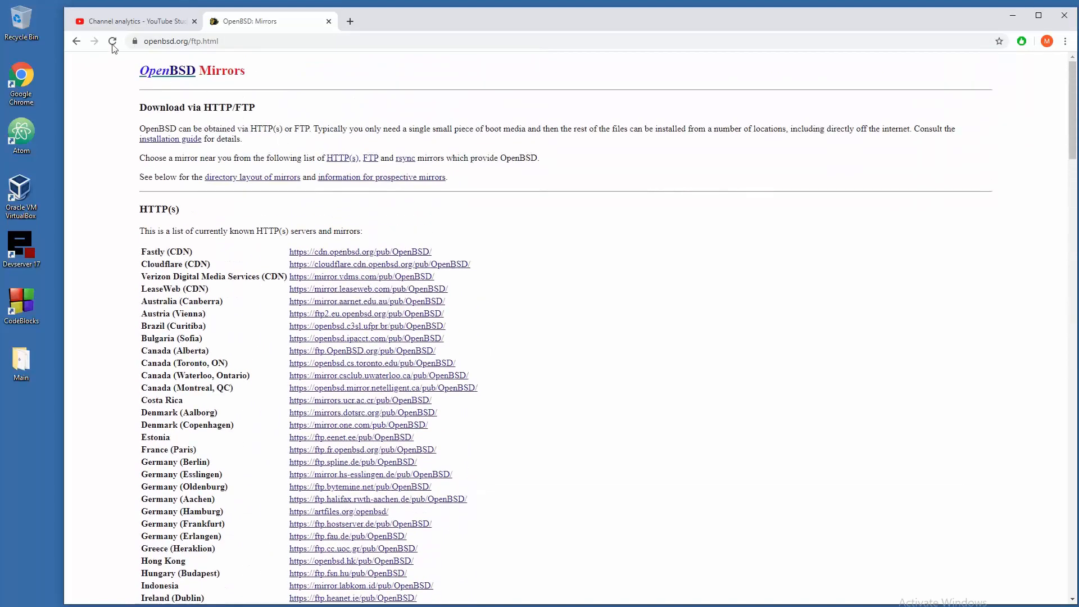
click(75, 41)
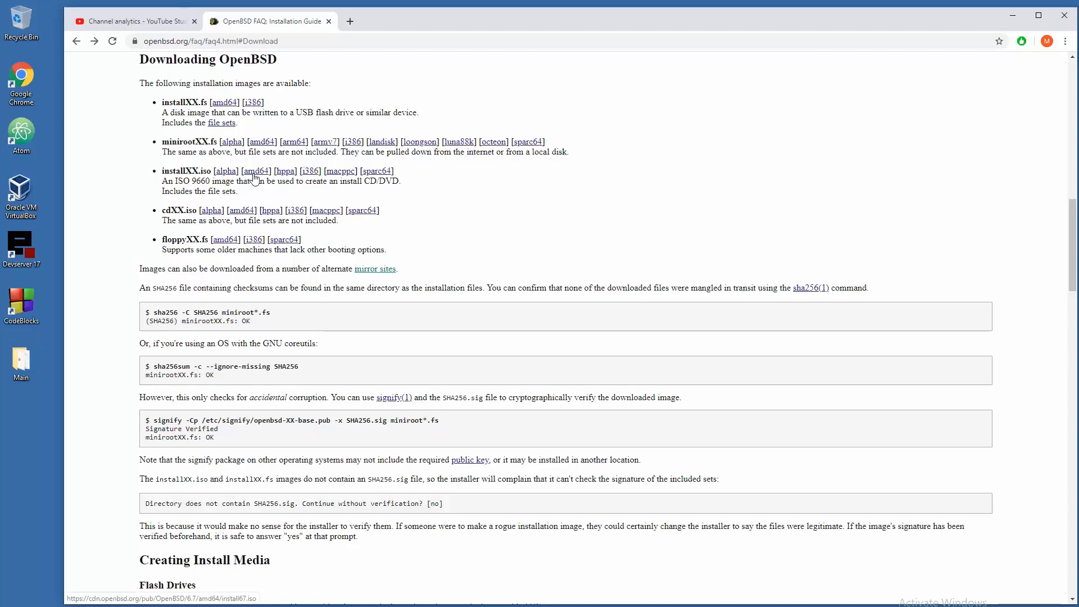
click(1012, 16)
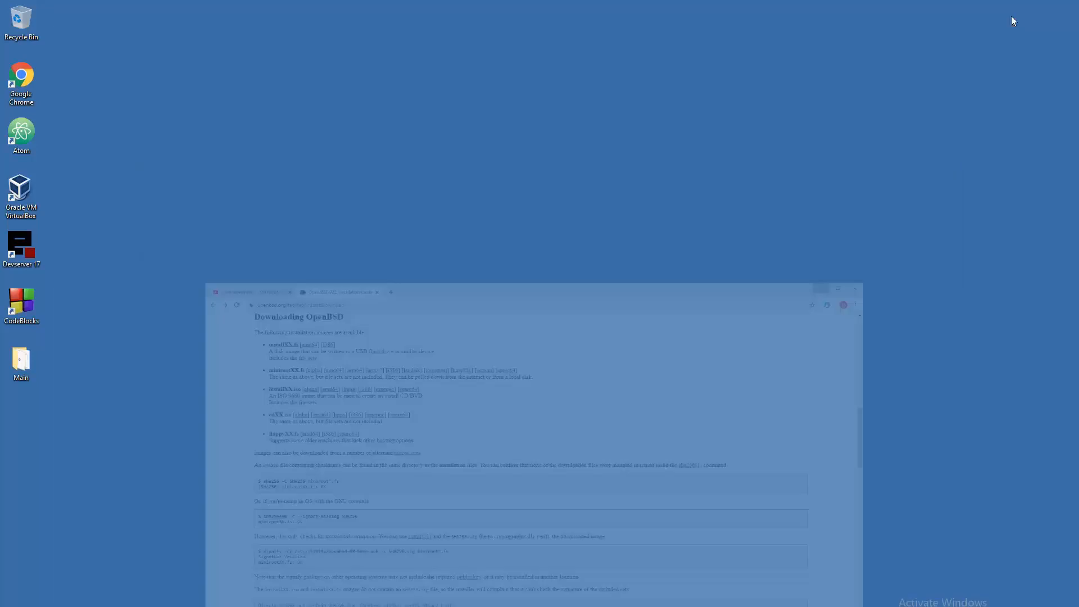
- In VirtualBox, start a new VM named OpenBSD-6.7 (BSD, 64-bit) with 4096 MB memory
click(19, 203)
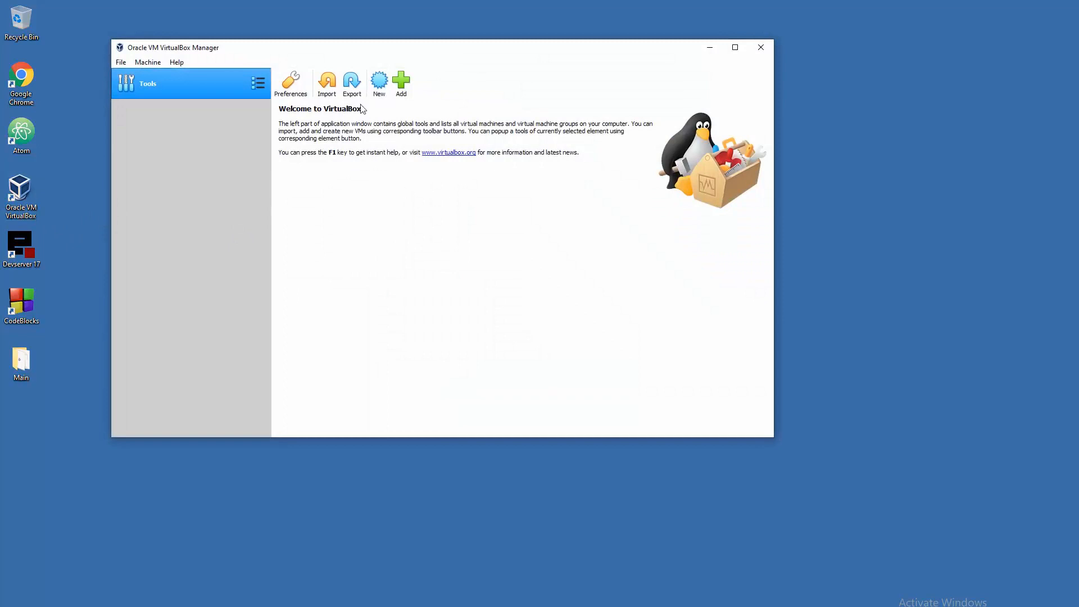
click(380, 82)
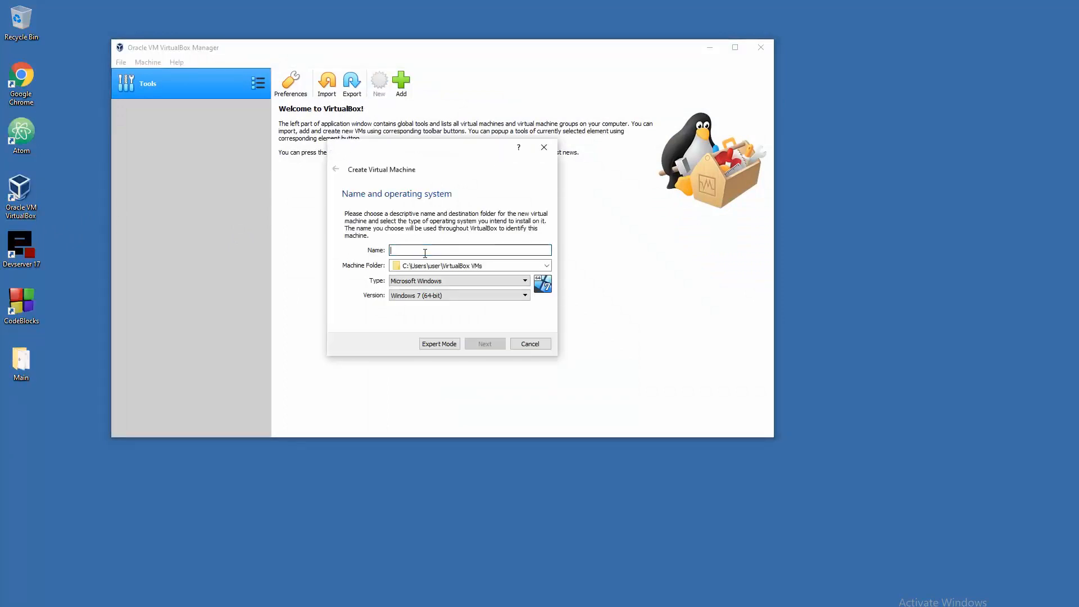
text(OP)
text(penBSD-6.7)
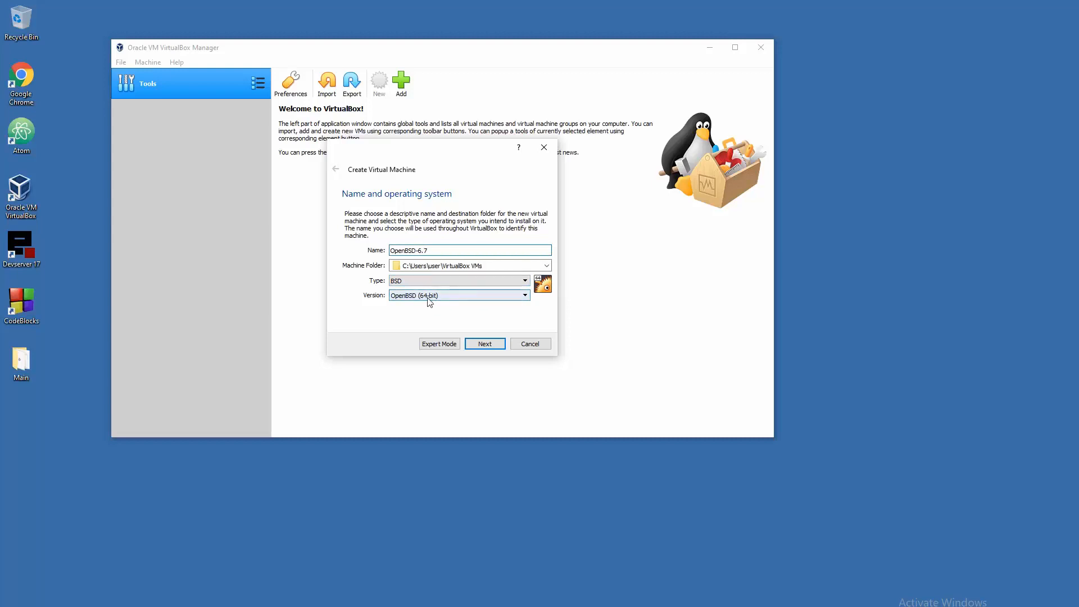
click(494, 346)
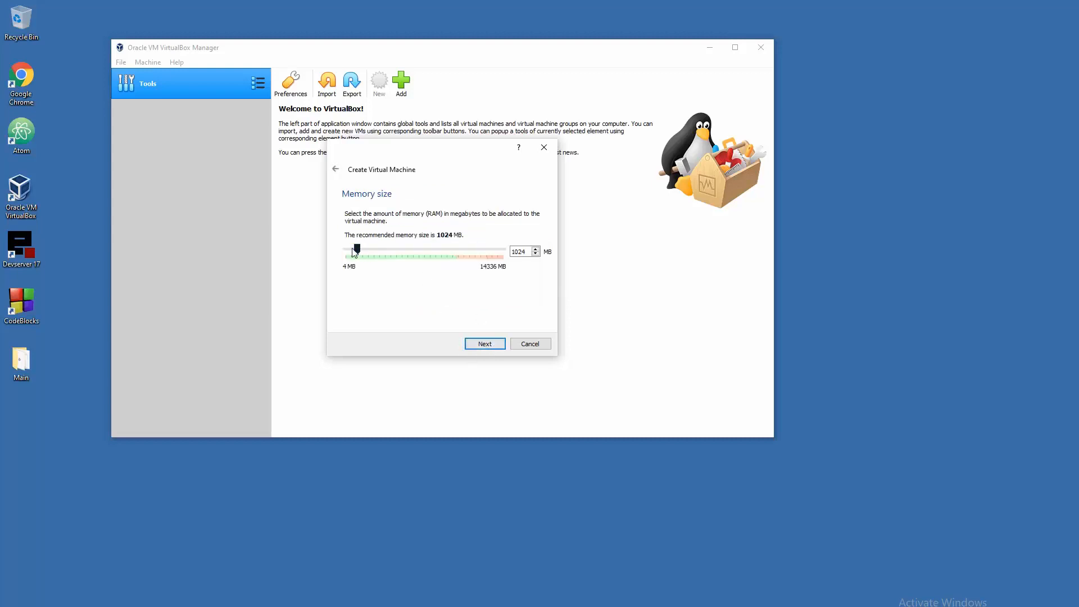
drag(354, 249, 392, 249)
click(485, 344)
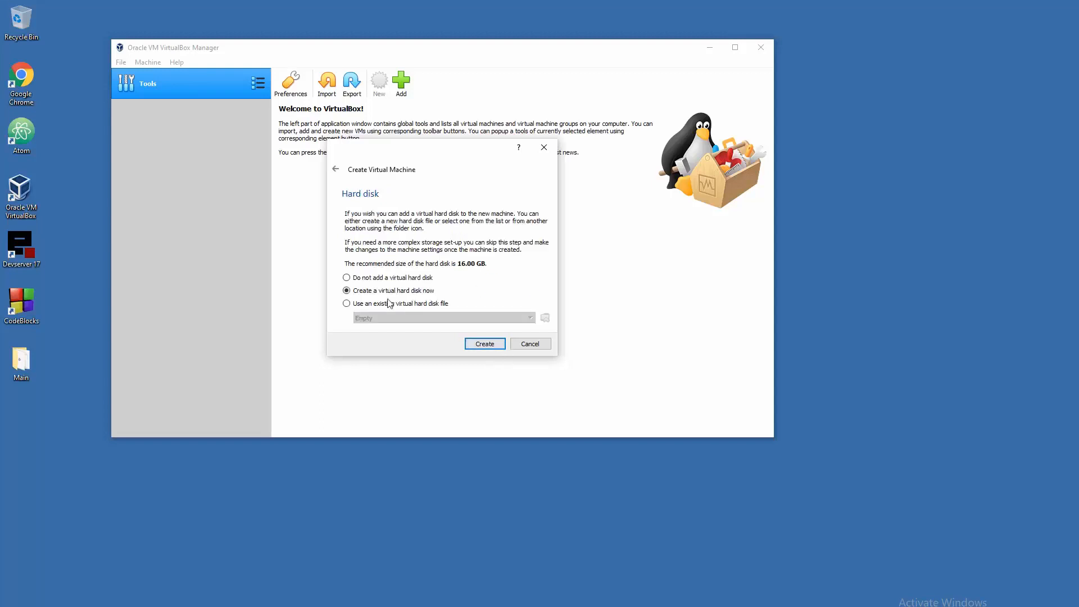
- Create a dynamically allocated 8.26 GB VDI virtual hard disk to finish the machine
click(485, 344)
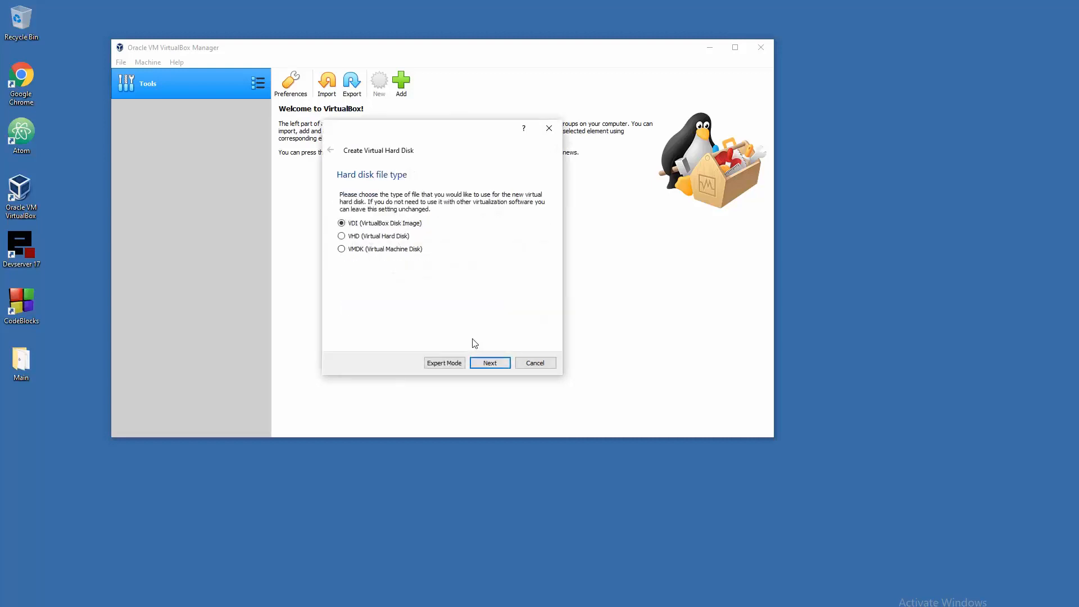
click(511, 364)
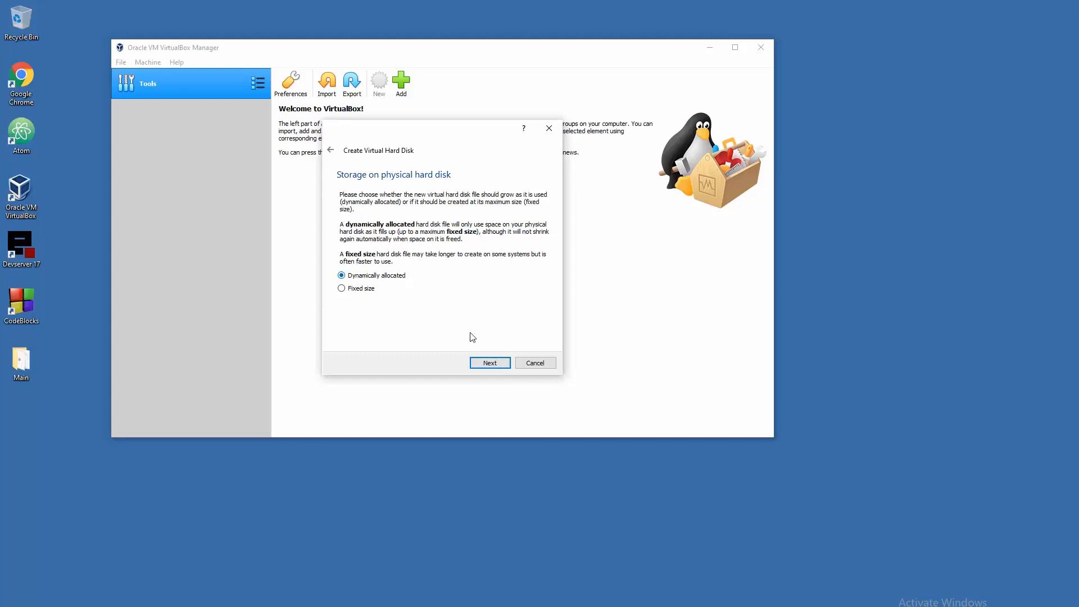
click(500, 364)
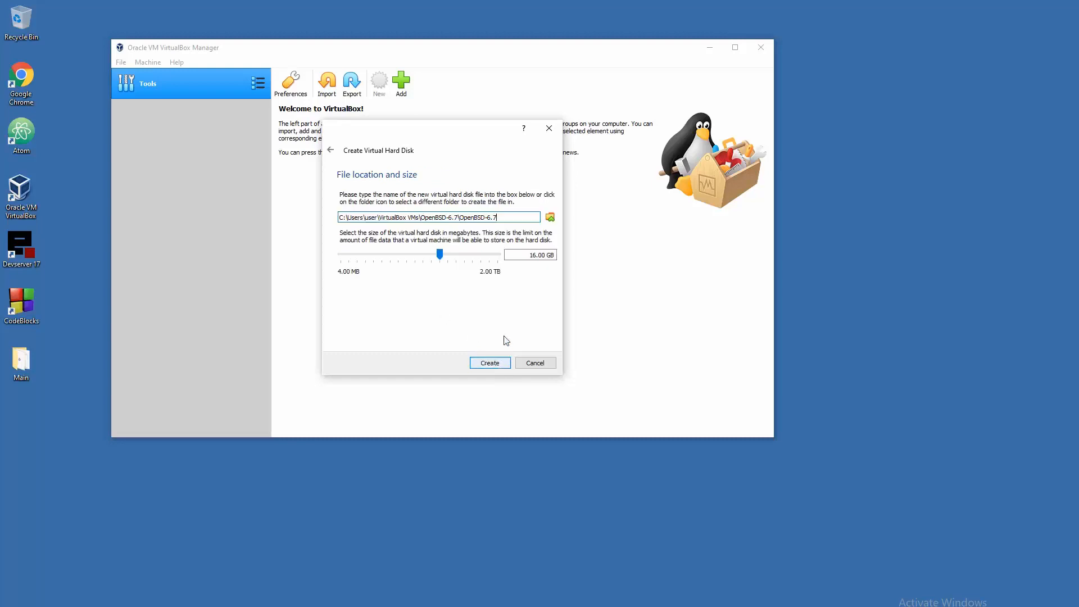
click(512, 259)
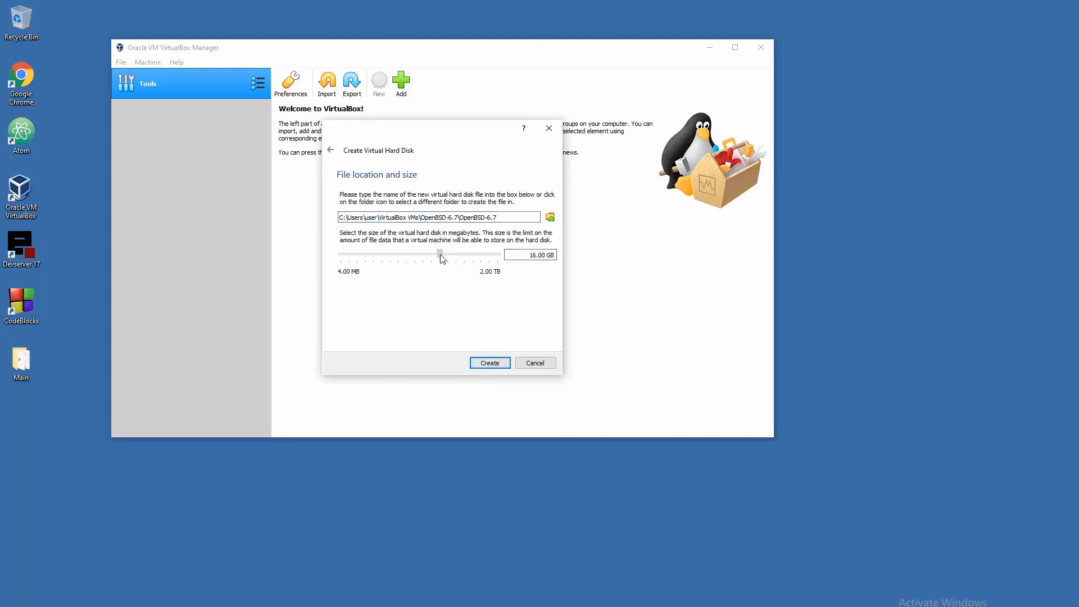
drag(443, 259, 434, 258)
click(492, 363)
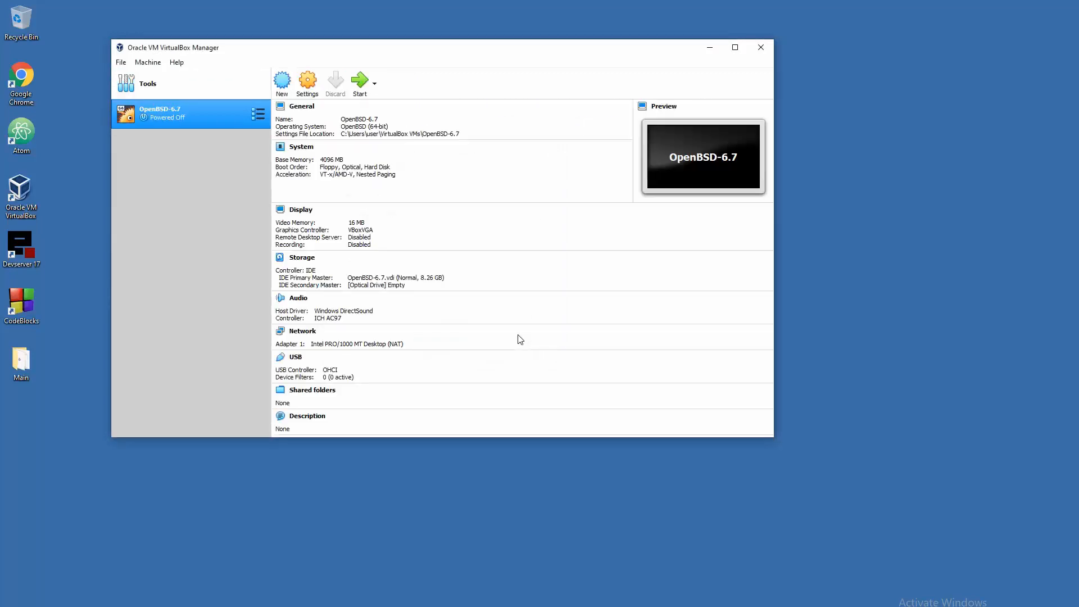
- In the VM's settings, boot from Optical before Floppy and set video memory to 128 MB
click(307, 85)
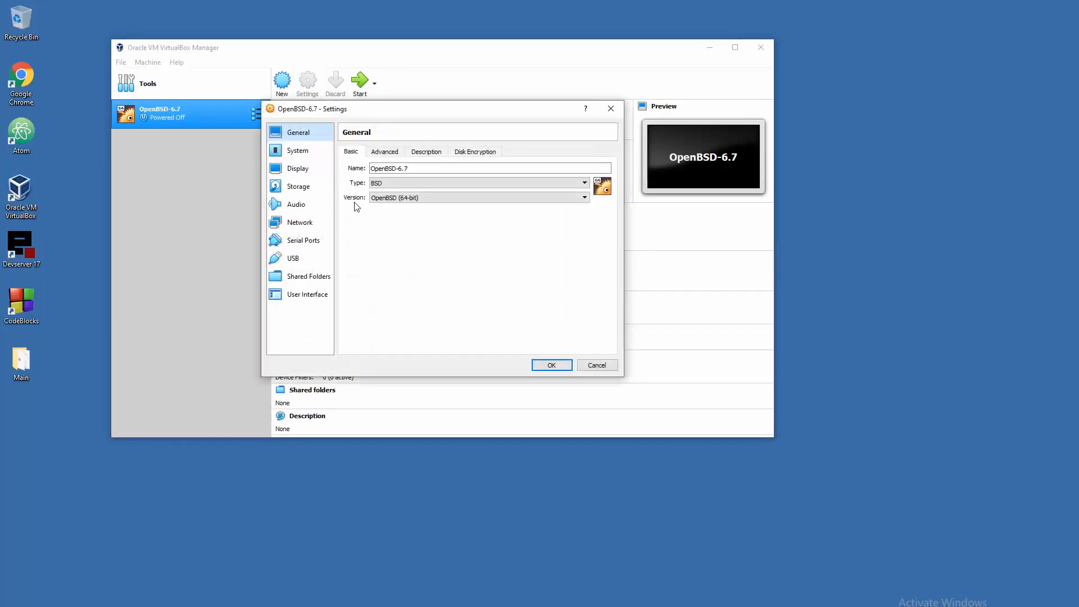
click(298, 151)
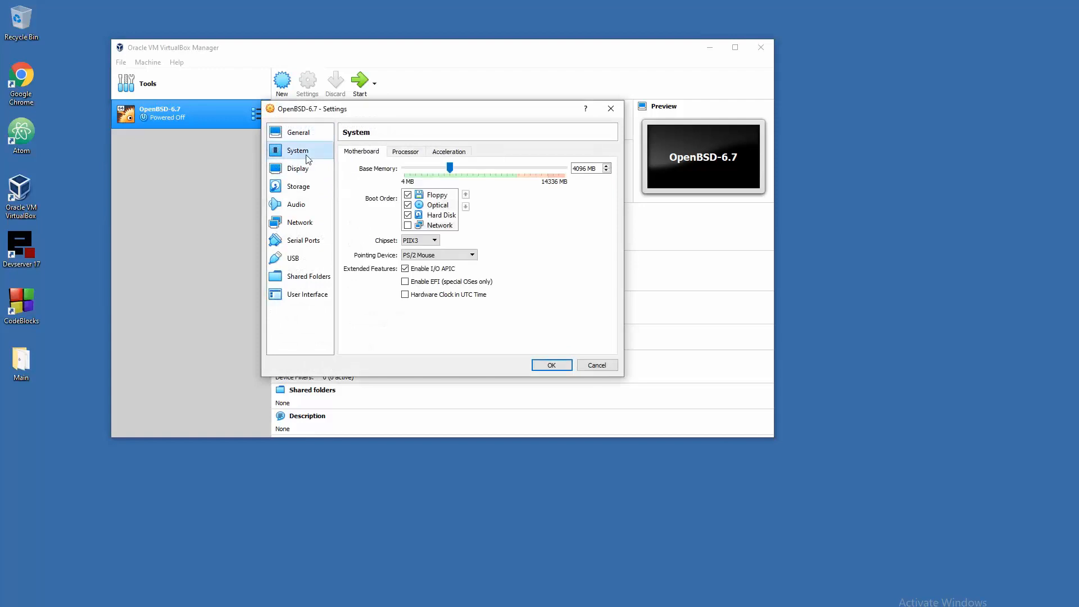
click(440, 205)
click(466, 195)
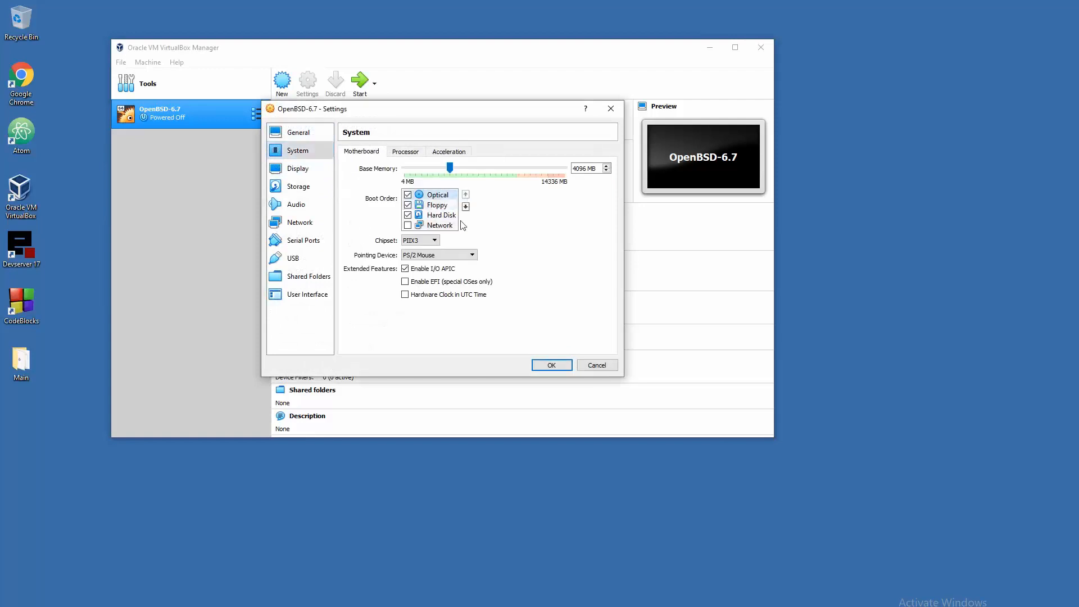
click(308, 174)
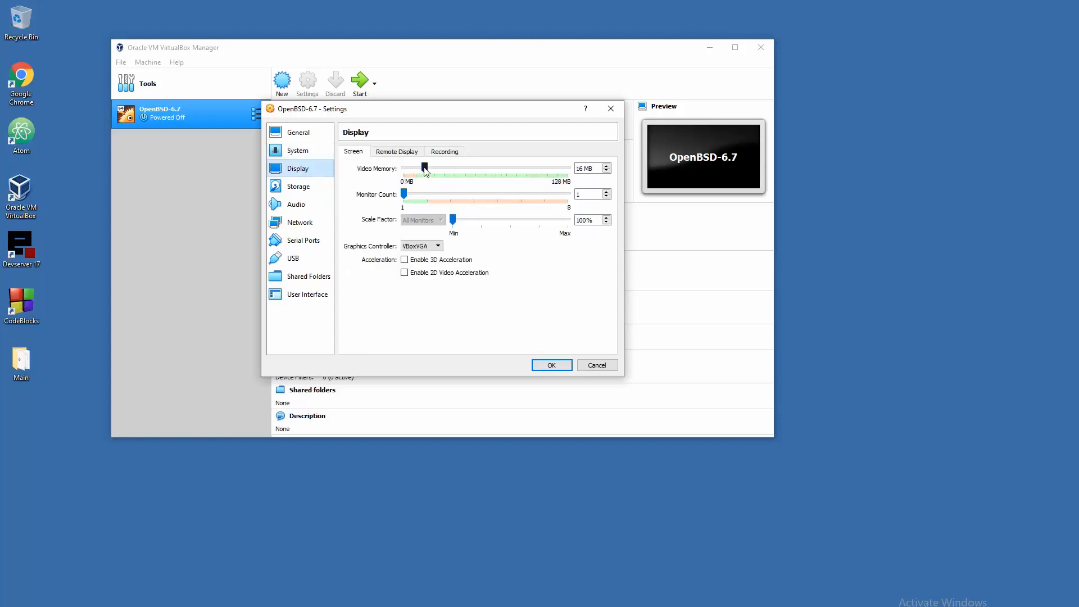
drag(425, 168, 587, 171)
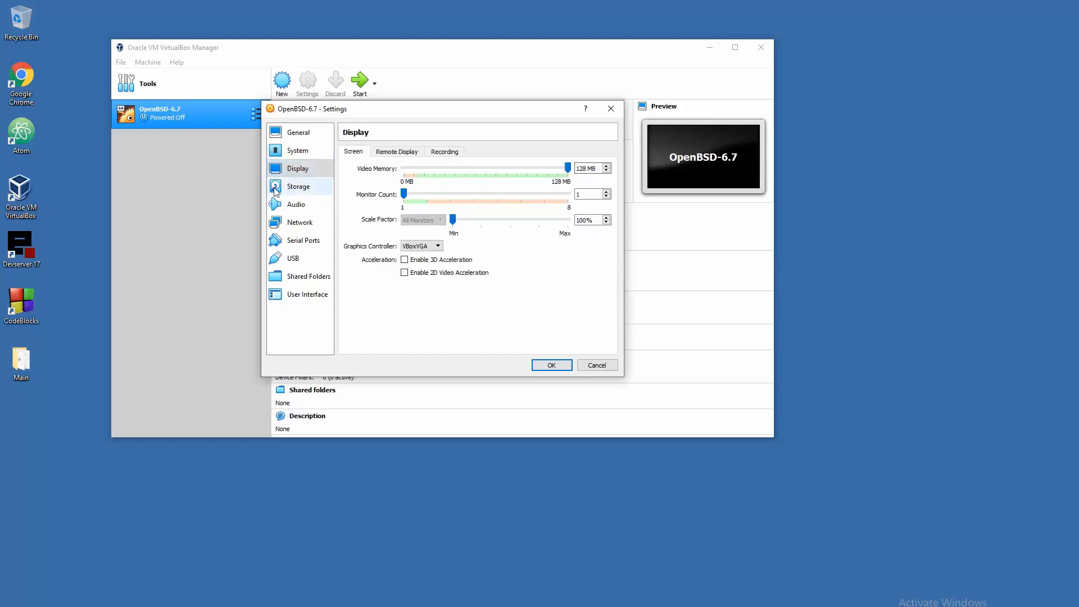
- Insert the install67.iso image into the empty optical drive and save the settings
click(291, 191)
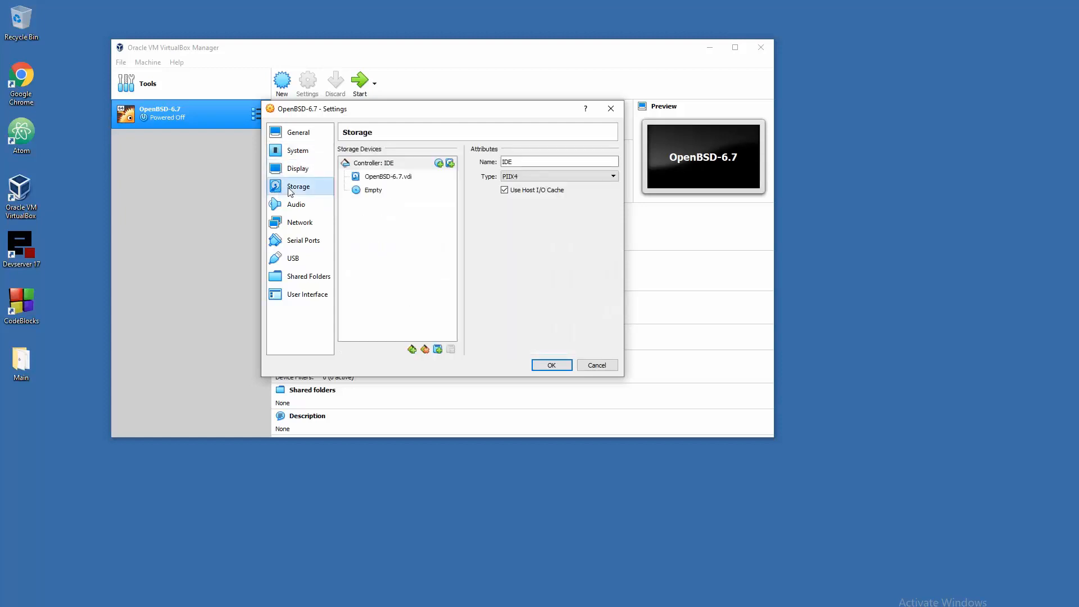
click(368, 194)
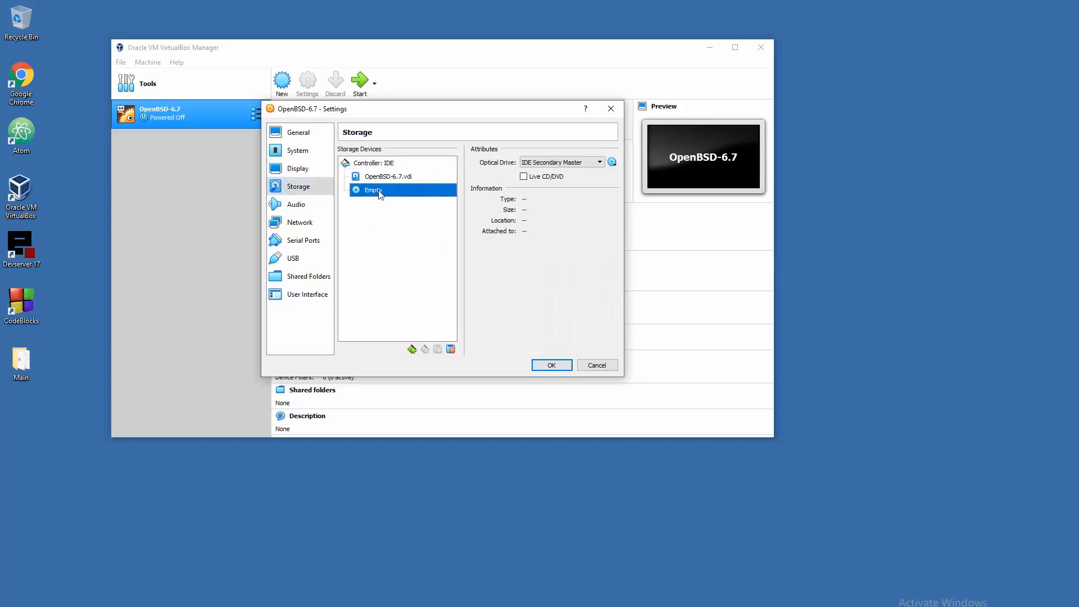
click(613, 163)
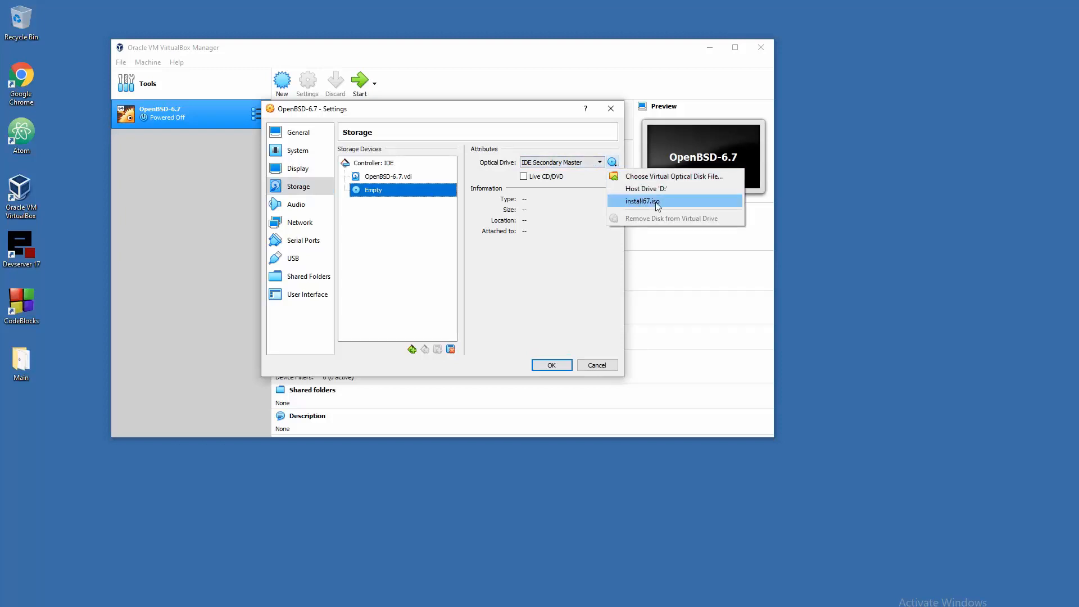
click(656, 176)
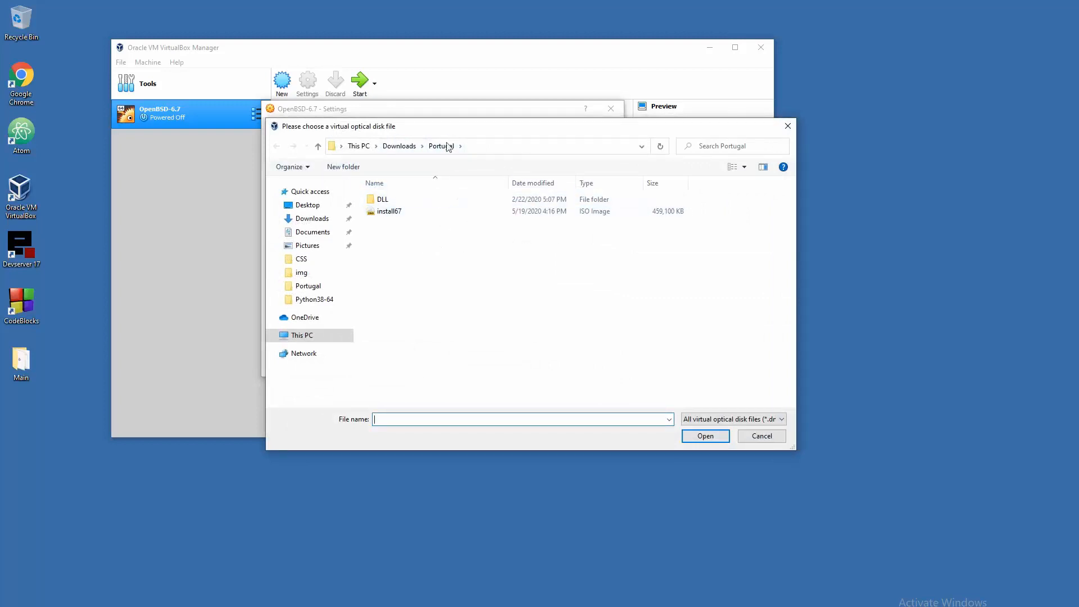
click(400, 214)
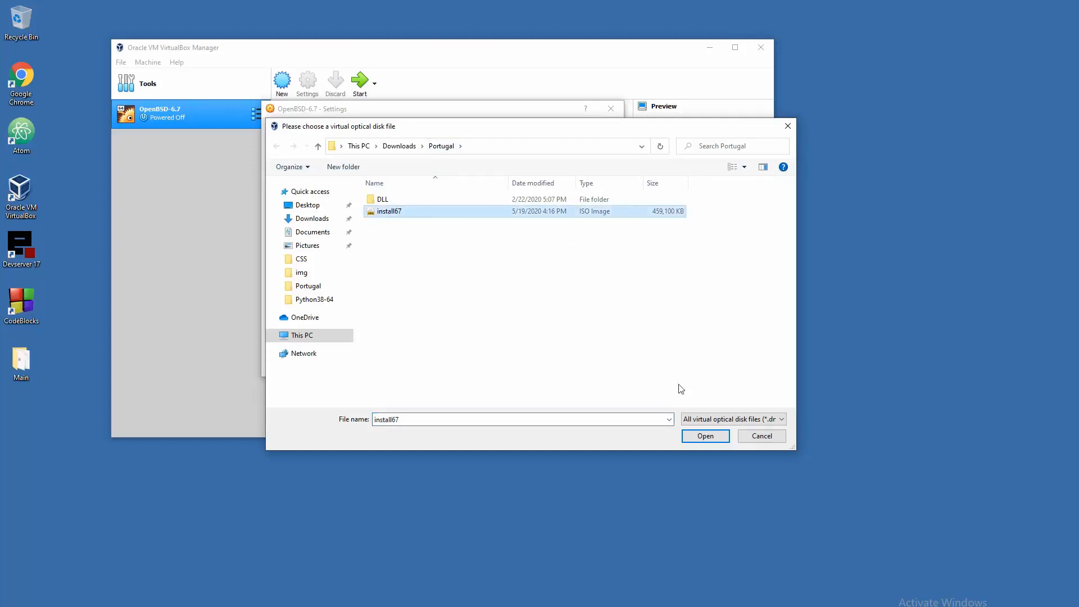
click(706, 439)
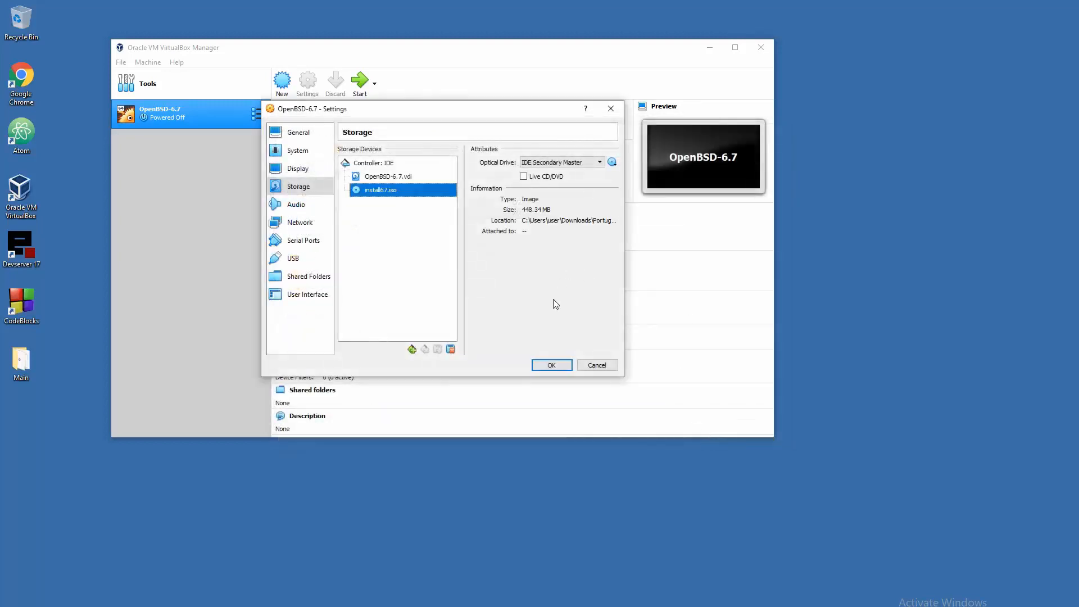
click(551, 365)
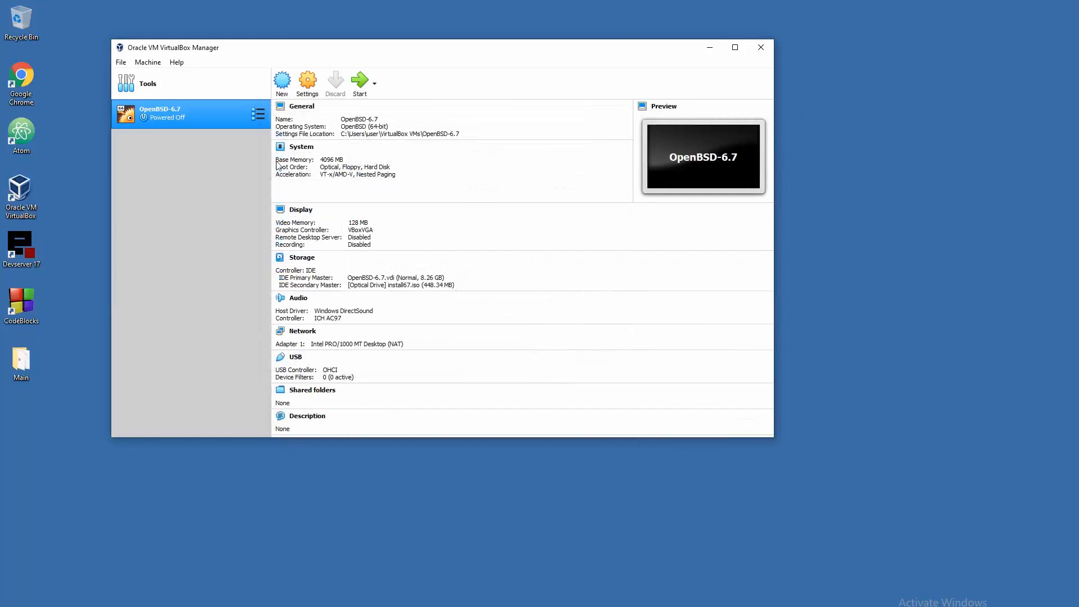
- Review the Audio, Network, Serial Ports and USB settings, then start the OpenBSD-6.7 VM
click(306, 90)
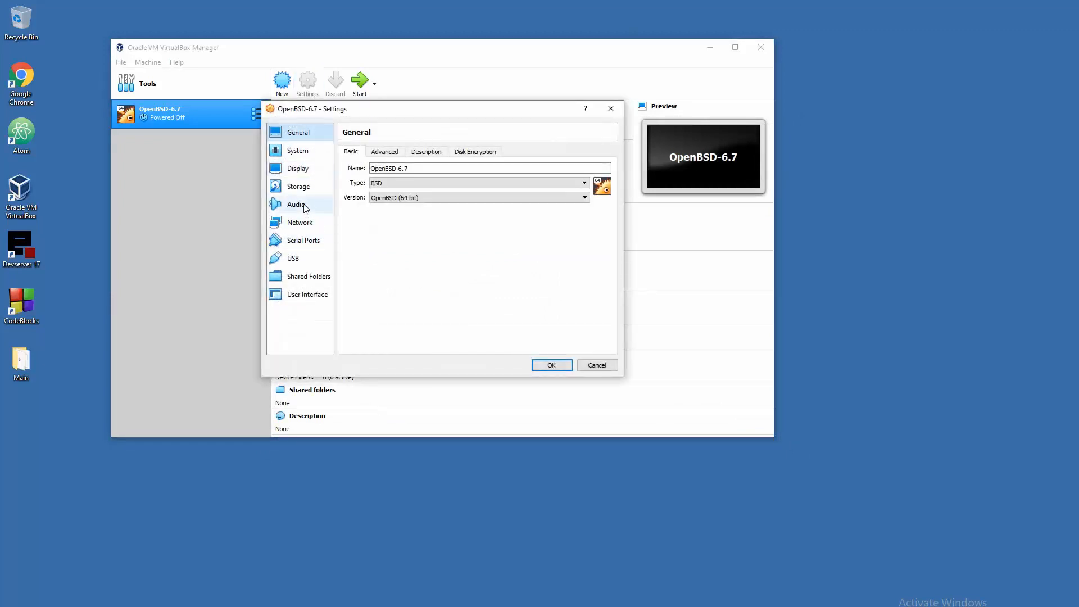
click(298, 205)
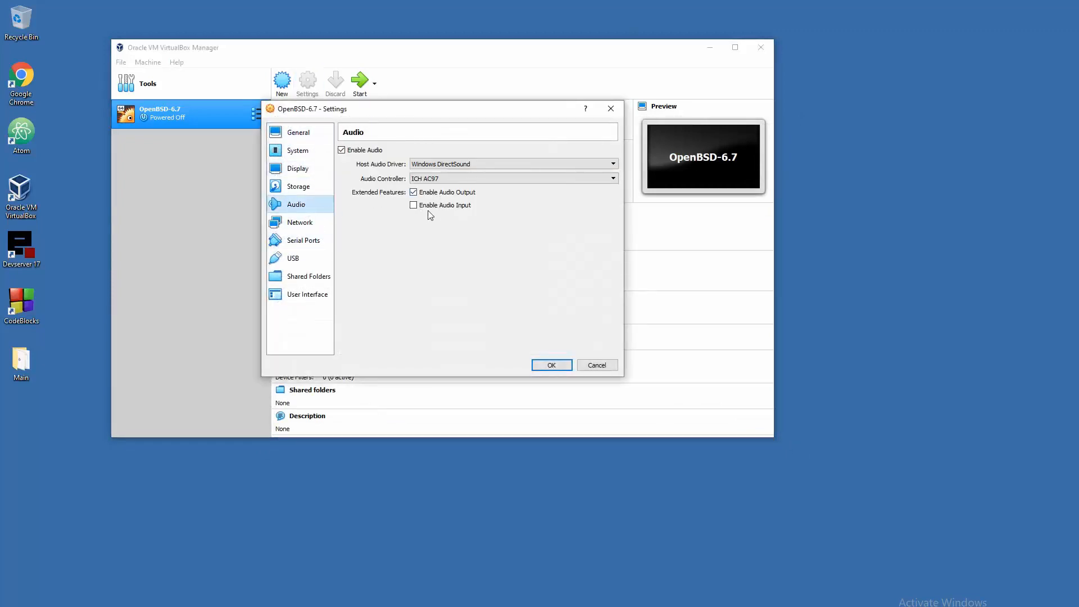
click(304, 223)
click(315, 241)
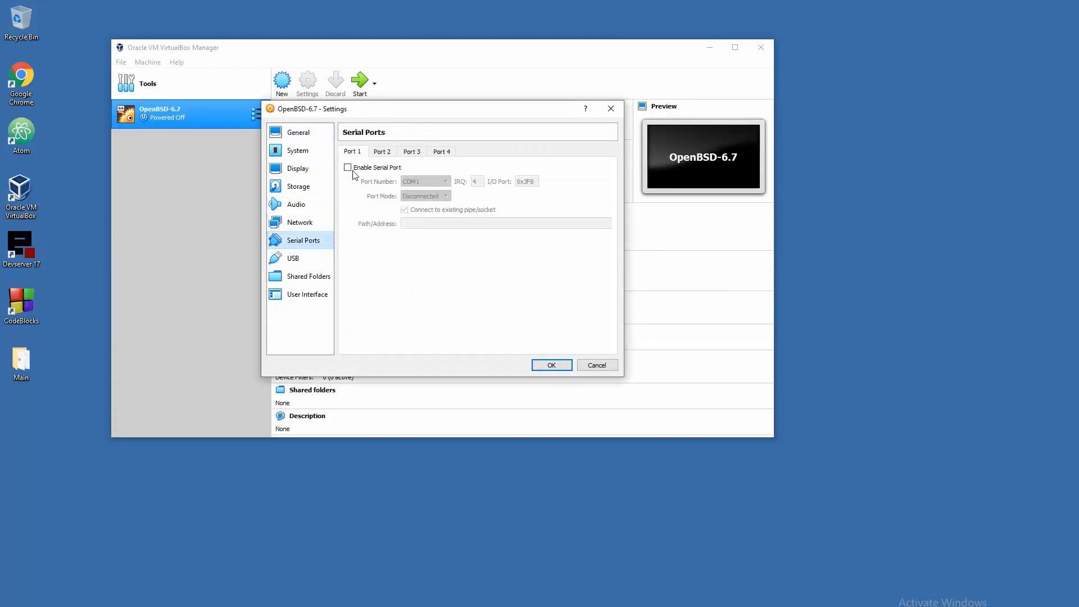
click(316, 256)
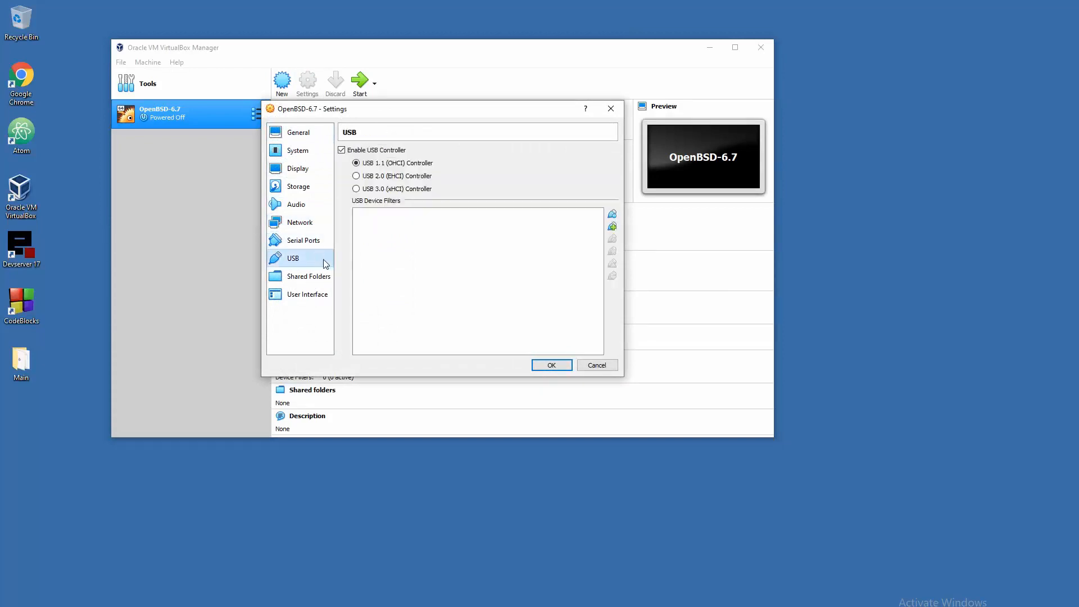
click(552, 365)
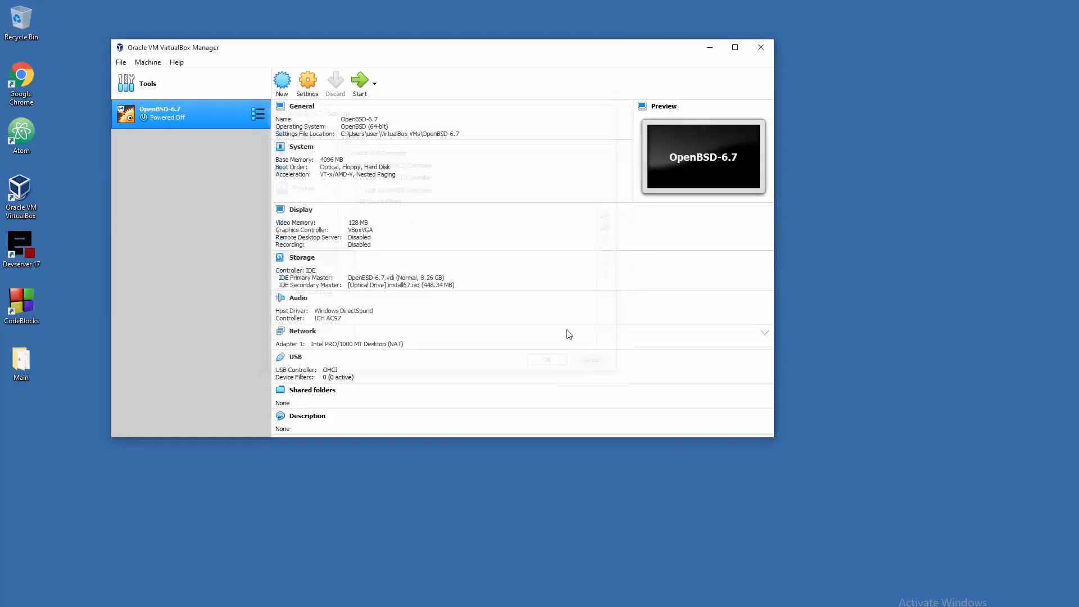
click(360, 82)
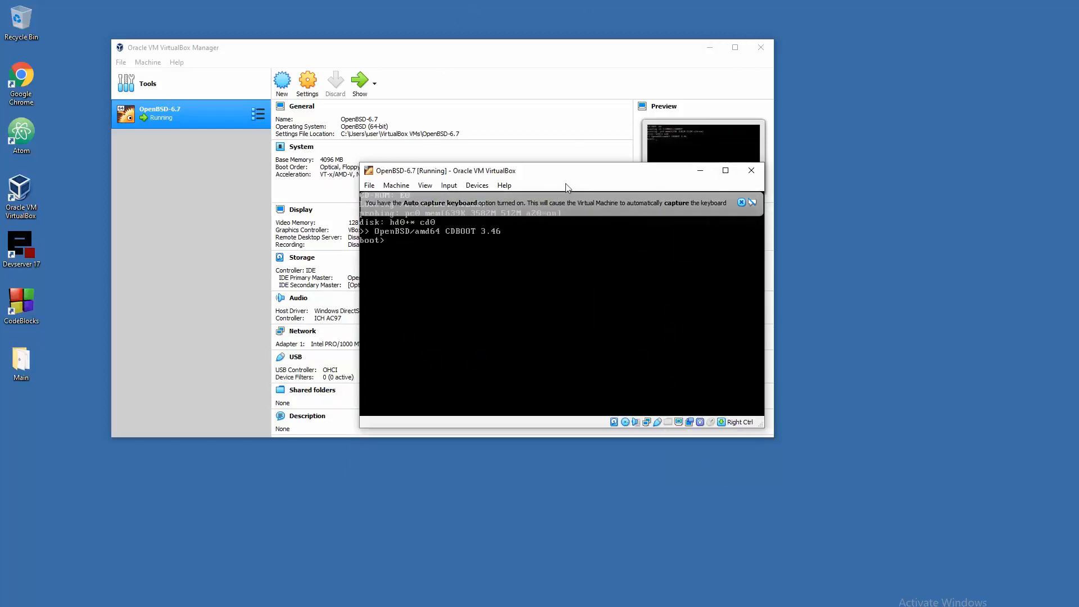
- Minimize the Manager, dismiss the capture notice, and enlarge the VM window to fill the screen
drag(568, 171, 473, 97)
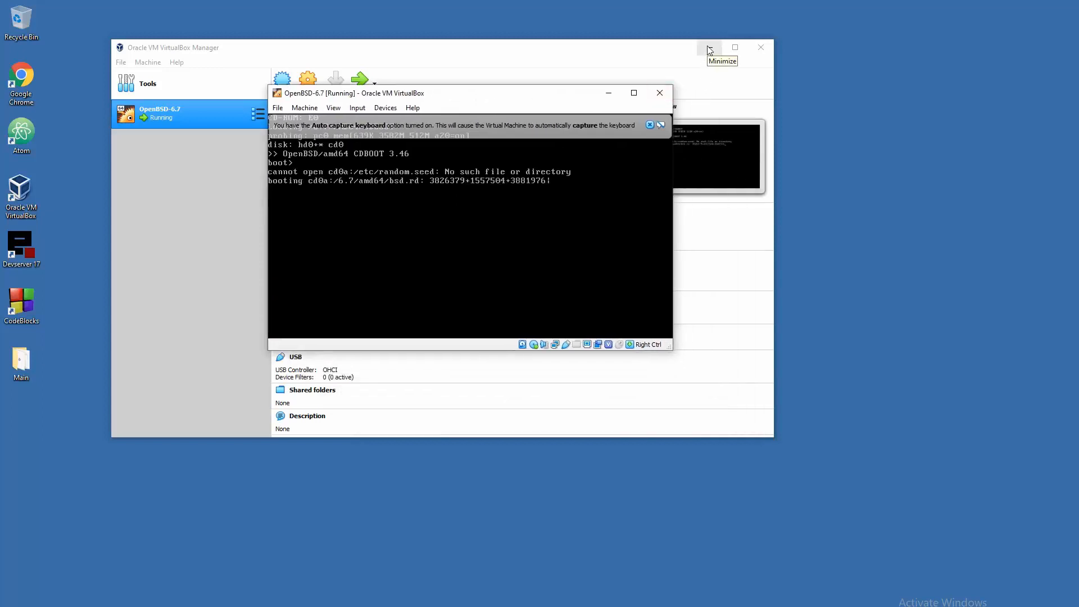
click(709, 49)
click(650, 125)
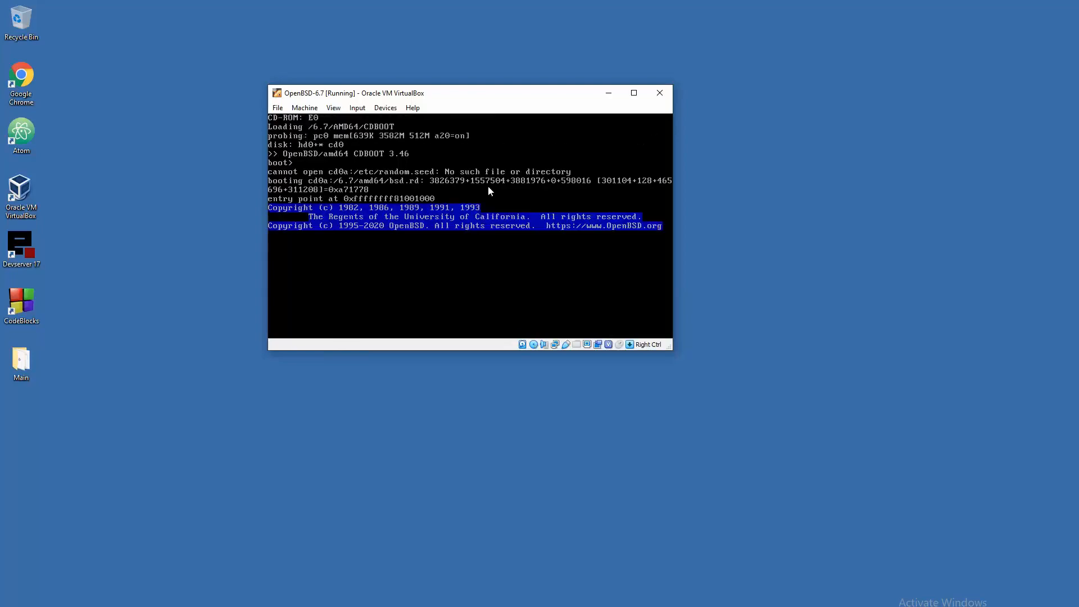
click(488, 188)
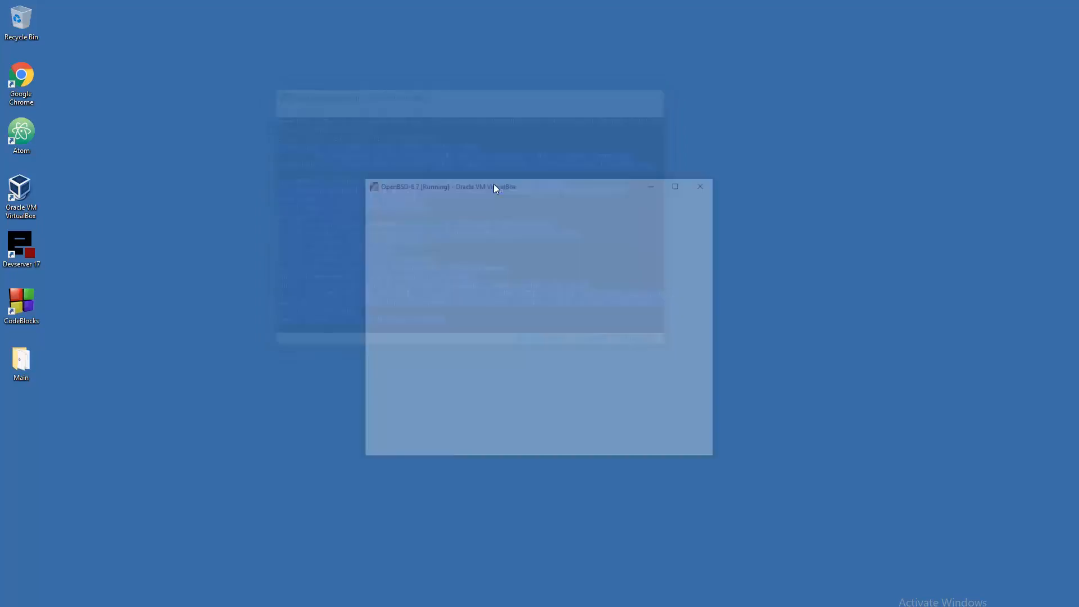
drag(494, 186, 853, 329)
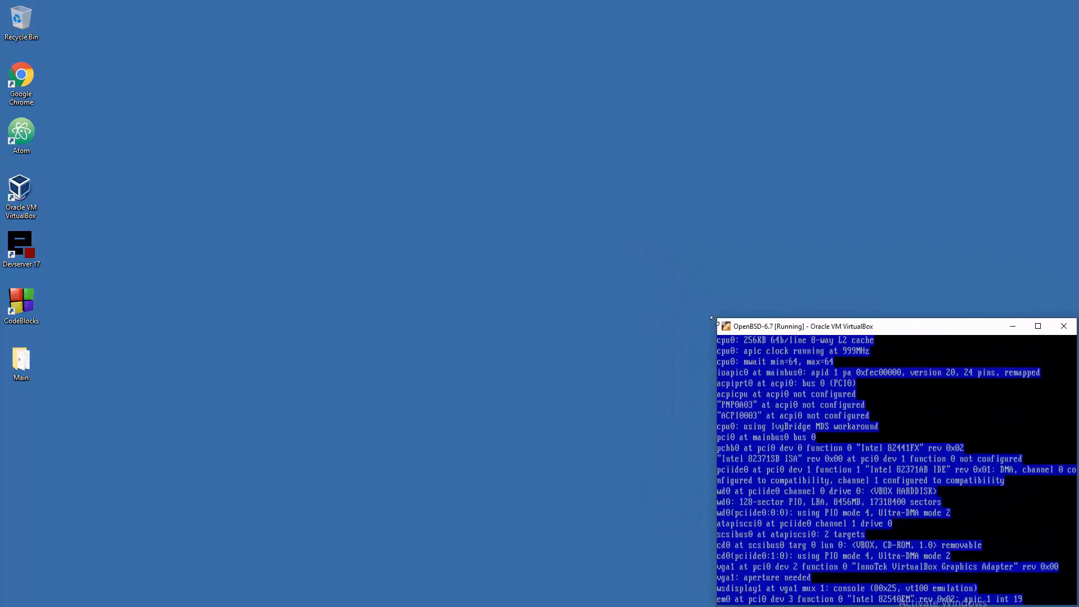
drag(712, 318, 46, 4)
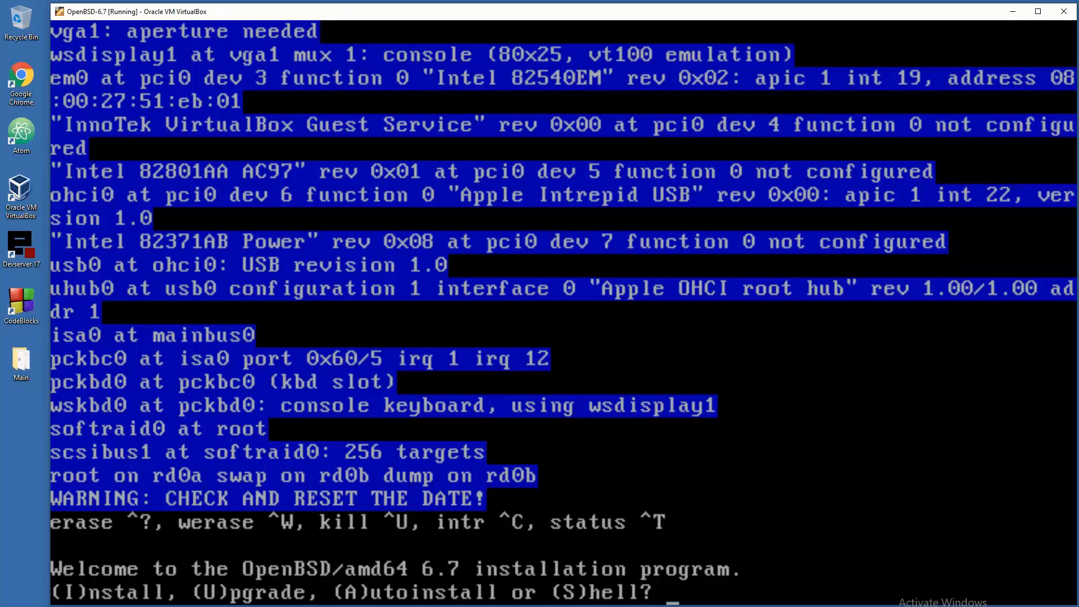
- Begin a fresh install with the default keyboard layout
text(i)
key(Return)
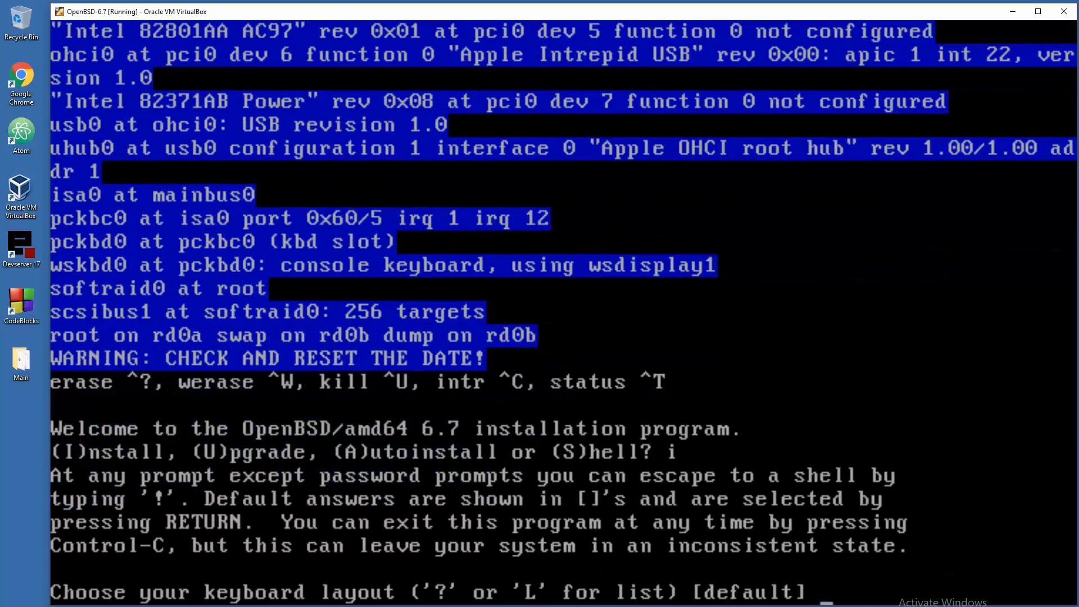
key(Return)
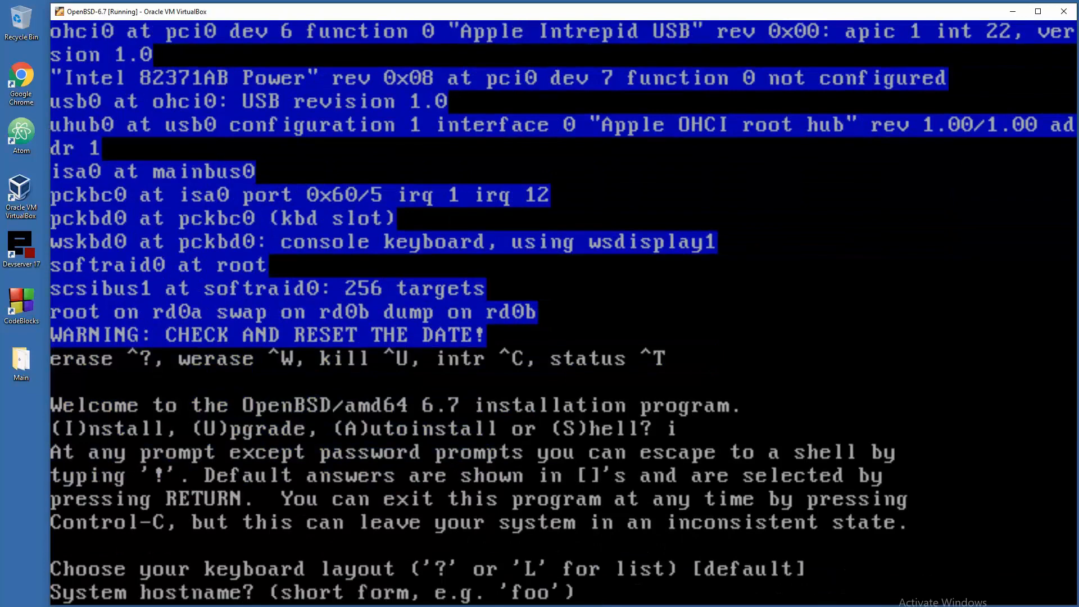
- Set hostname foo and configure em0 to get its IPv4 address via DHCP
text(foo)
key(Return)
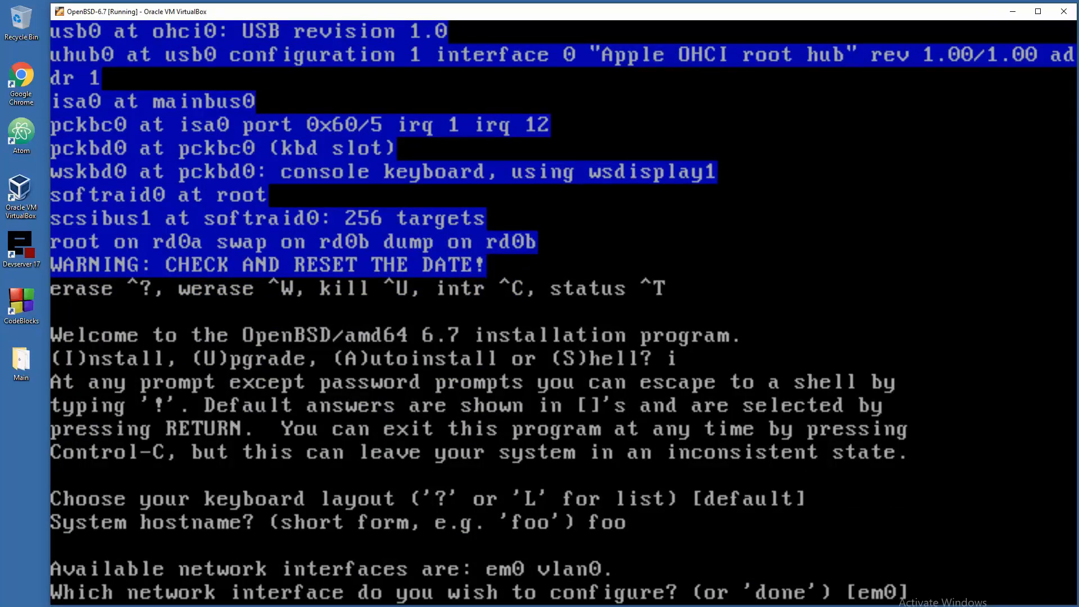
key(Return)
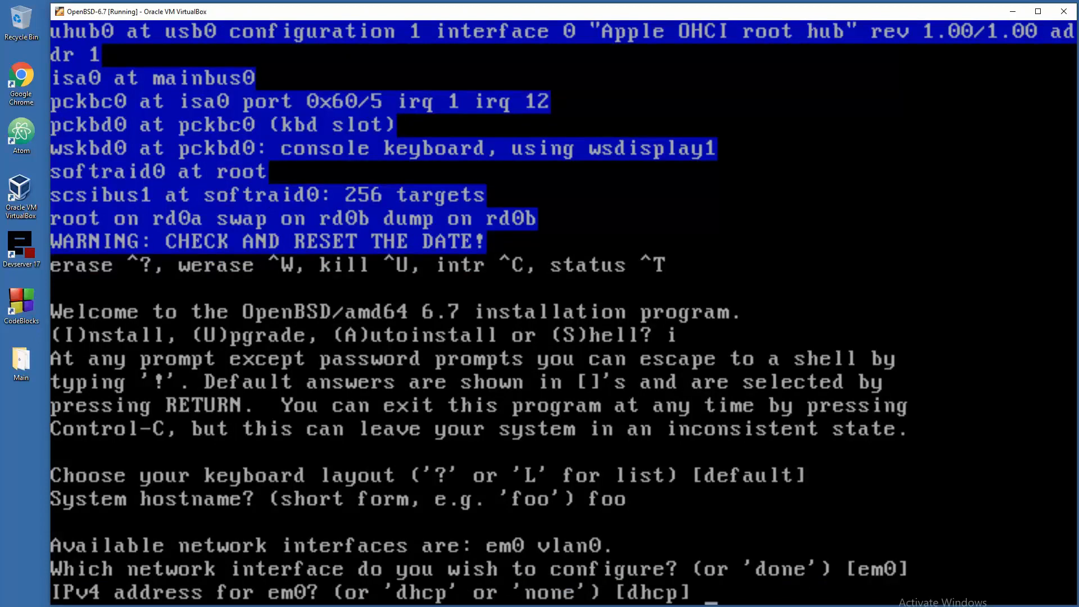
key(Return)
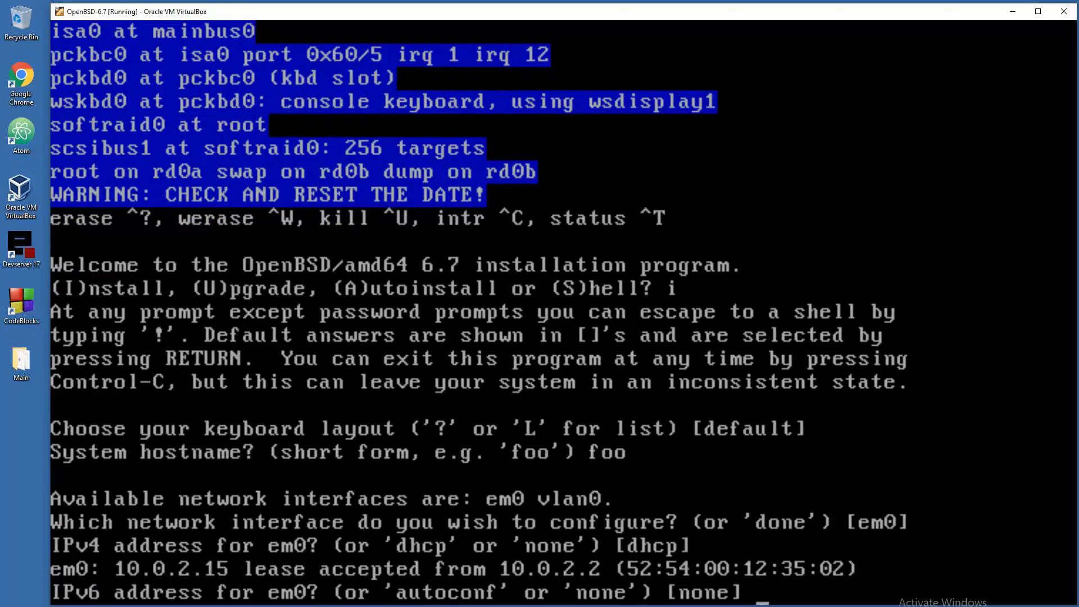
- Skip IPv6, set the DNS domain to my.domain, and set the root password
key(Return)
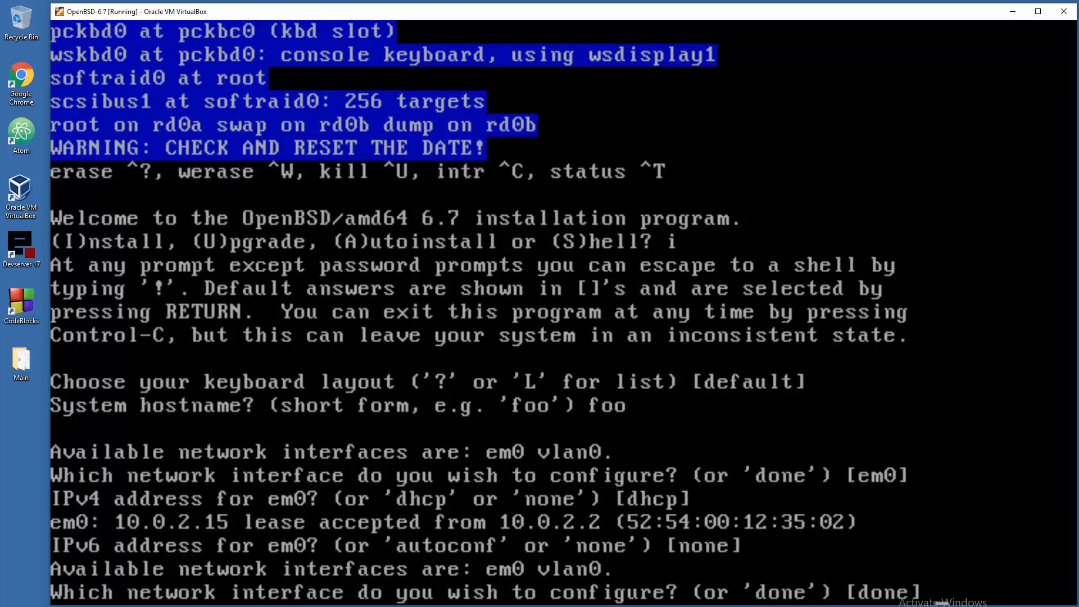
key(Return)
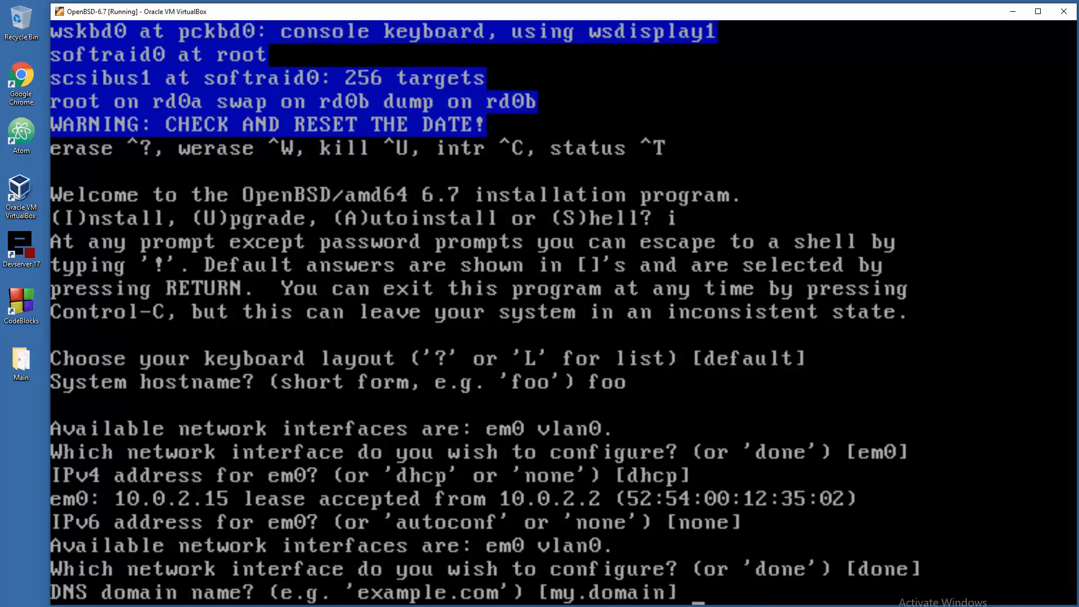
text(my.doa)
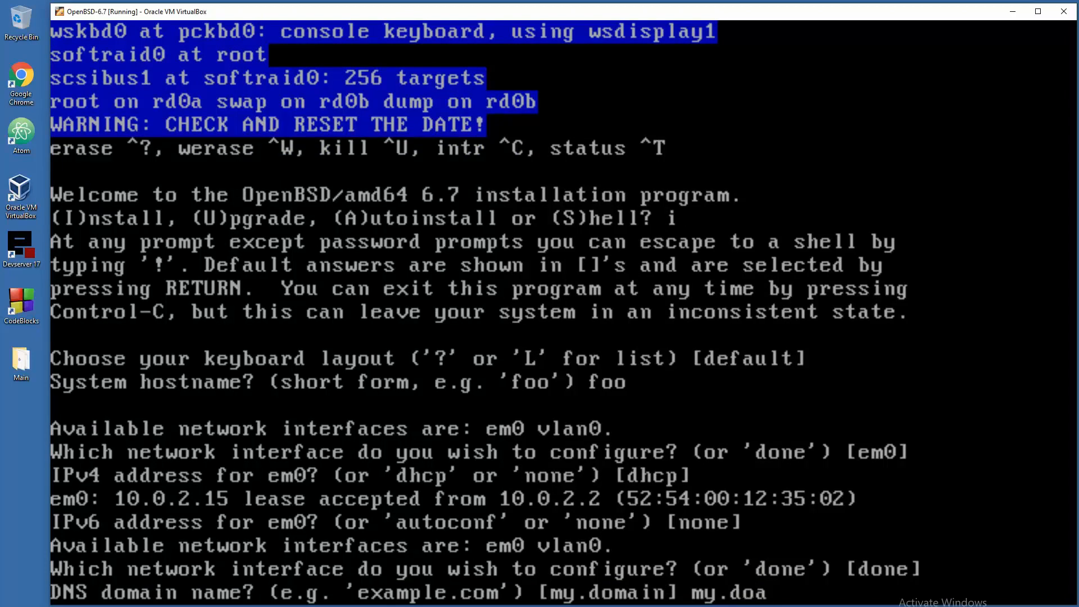
key(BackSpace)
text(main)
key(Return)
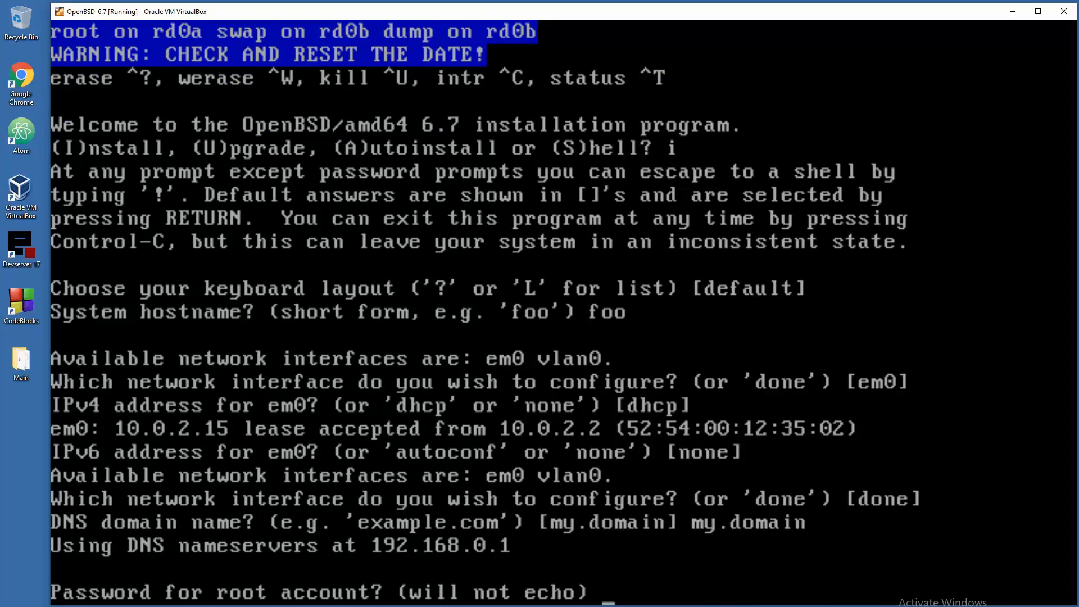
key(Return)
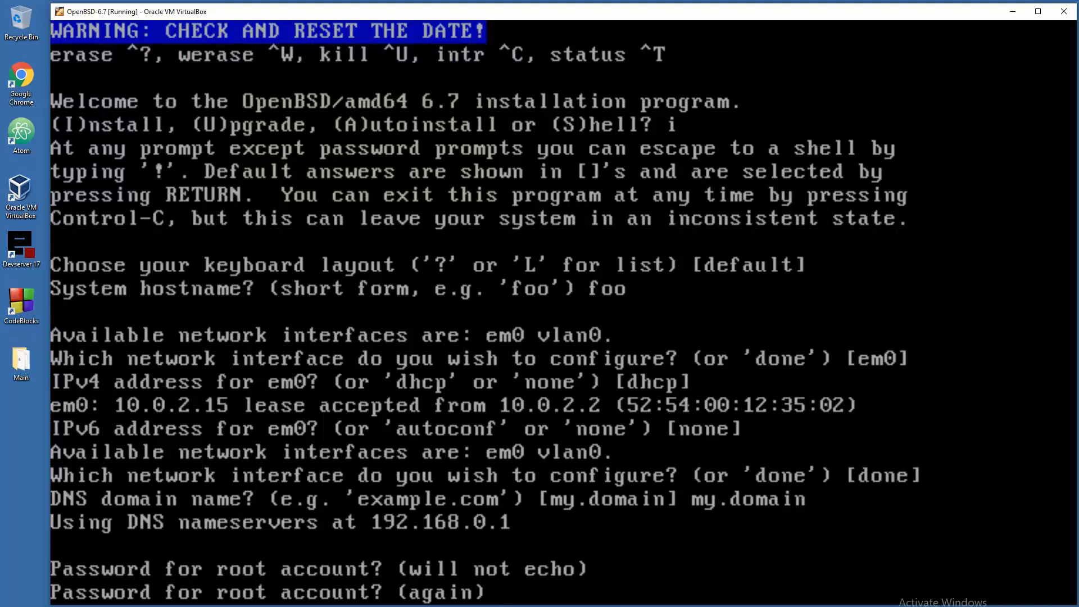
key(Return)
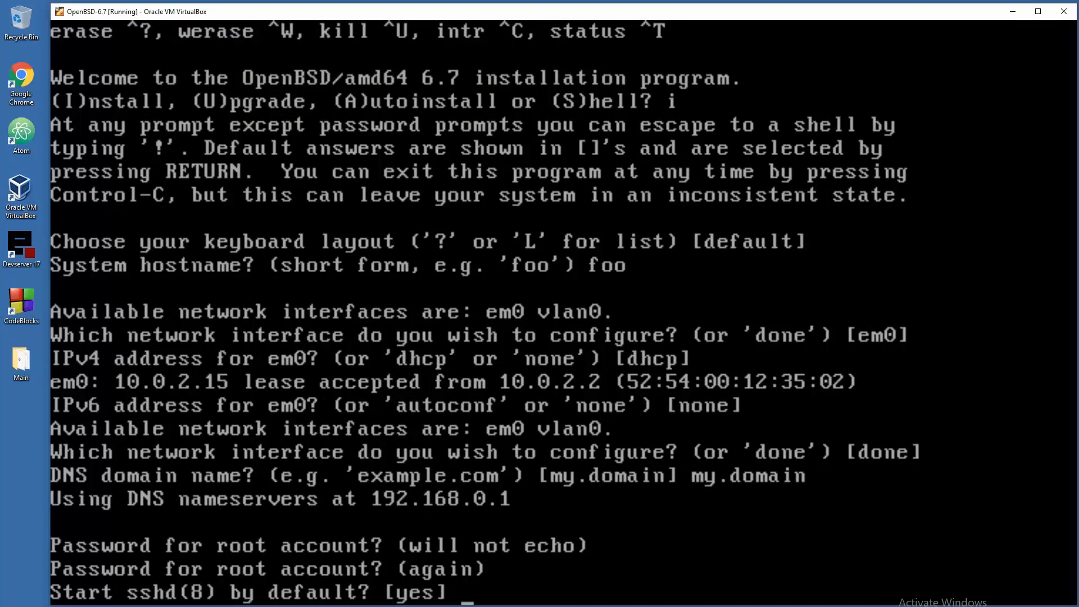
- Enable sshd, the X Window System, and xenodm at boot
text(yes)
key(Return)
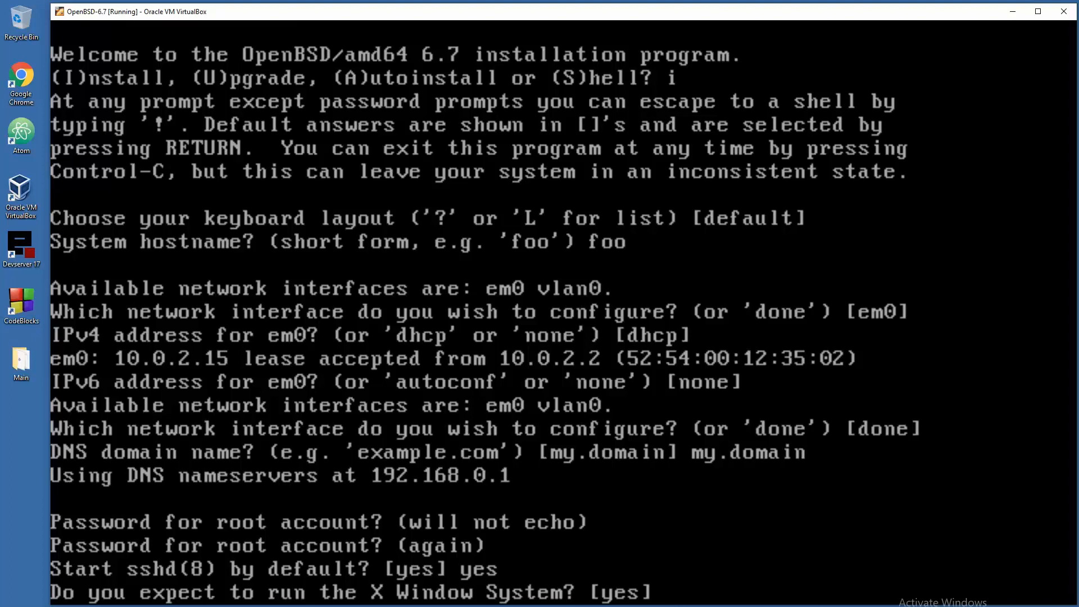
text(yes)
key(Return)
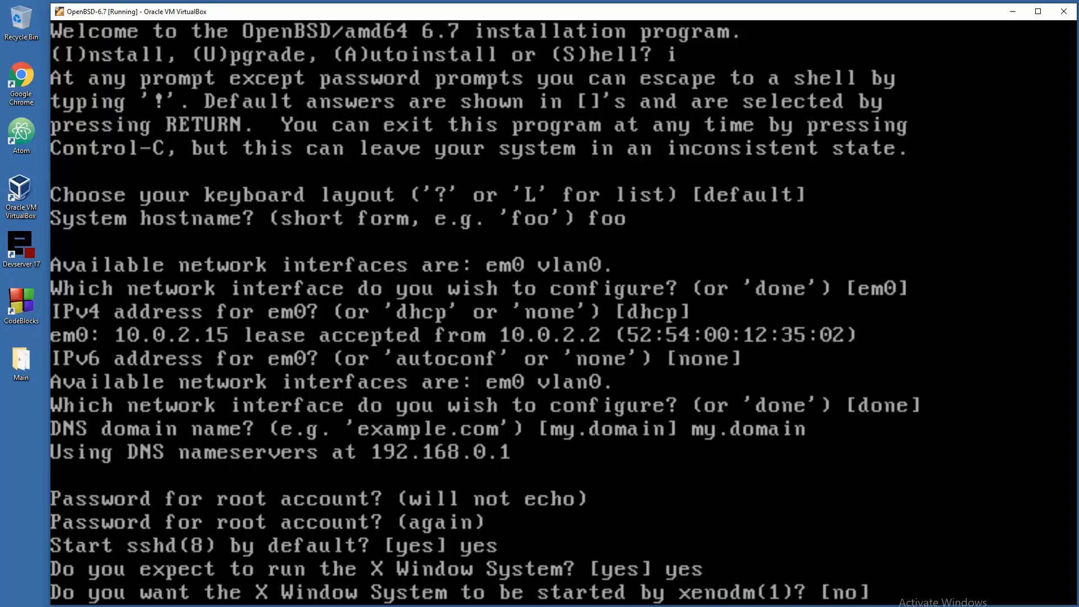
text(n)
key(BackSpace)
text(yes)
key(Return)
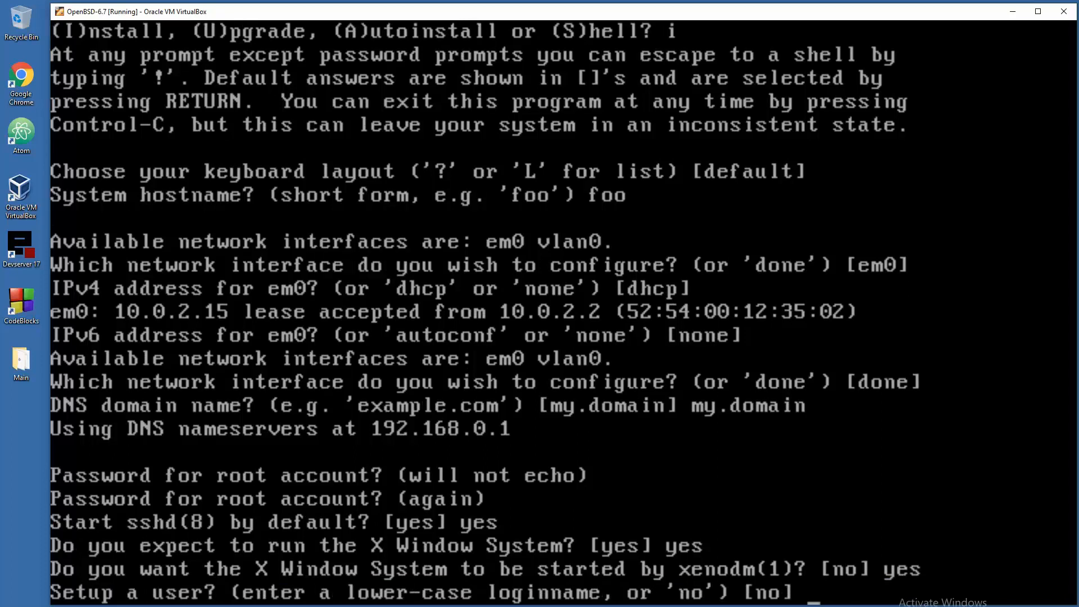
- Create the user account 'user' with full name user and its password
text(user)
key(Return)
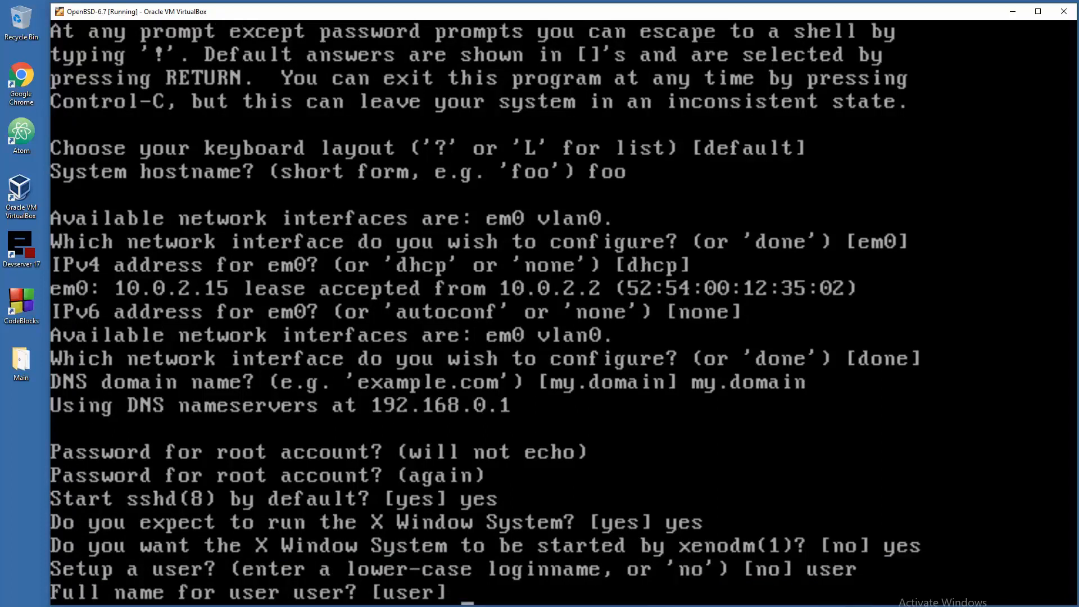
text(user)
key(Return)
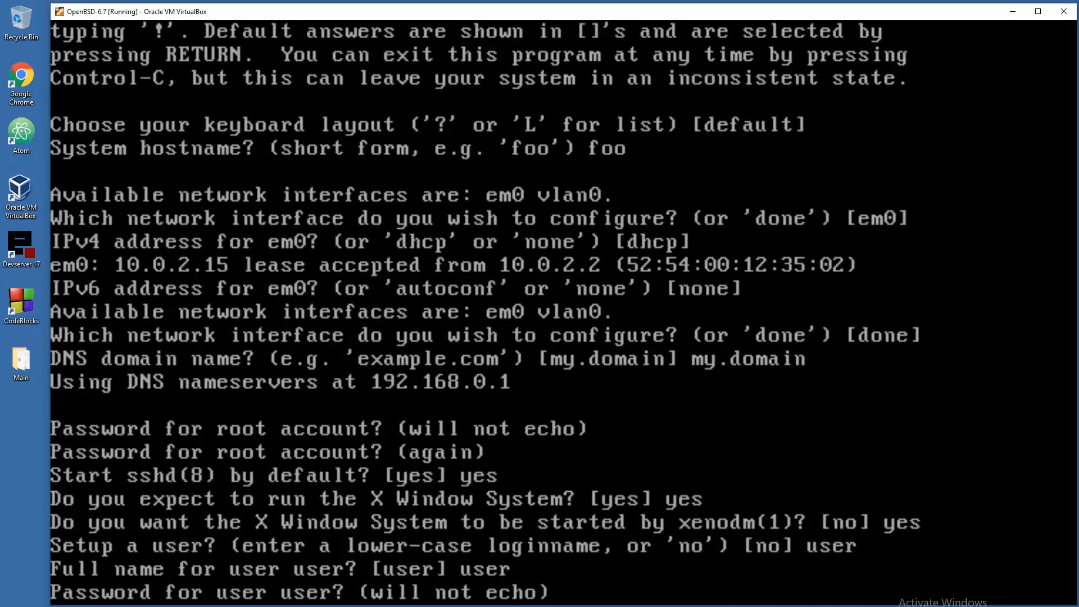
key(Return)
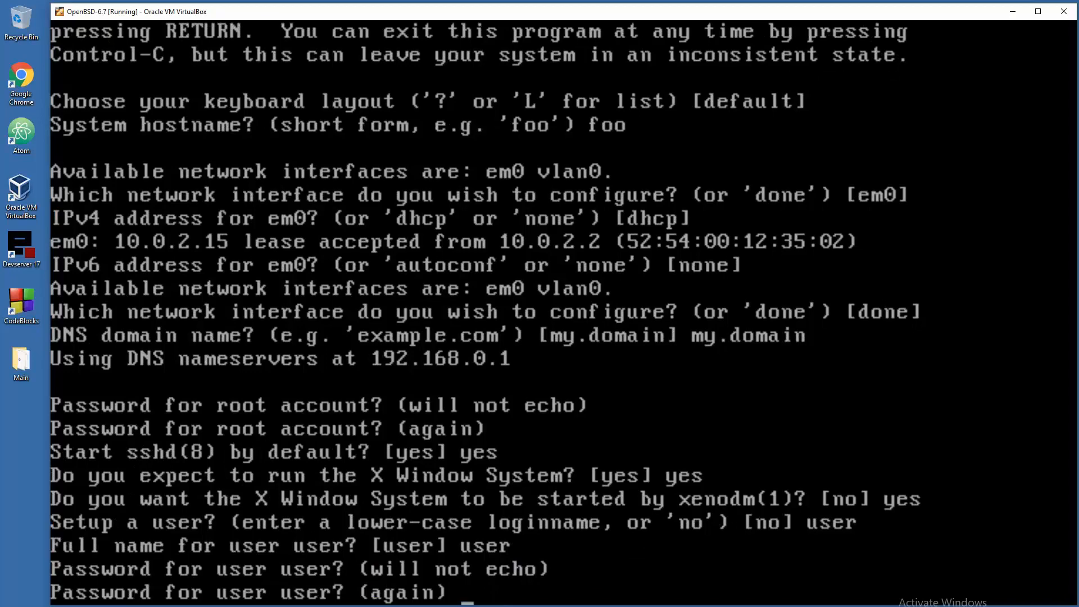
key(Return)
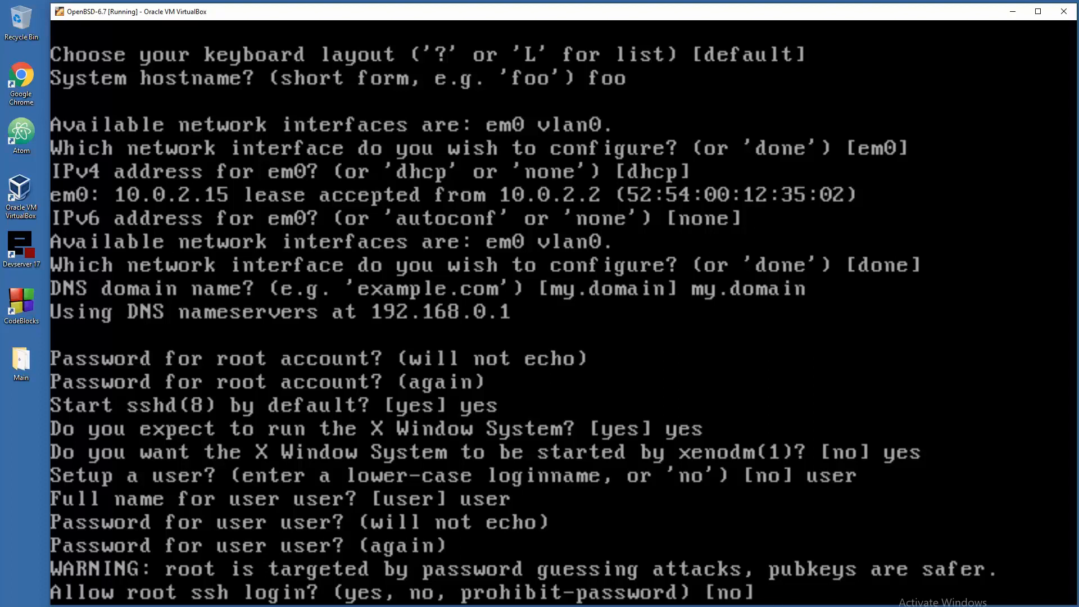
- Allow root ssh login and keep the Europe/Belgrade timezone
text(yes)
key(Return)
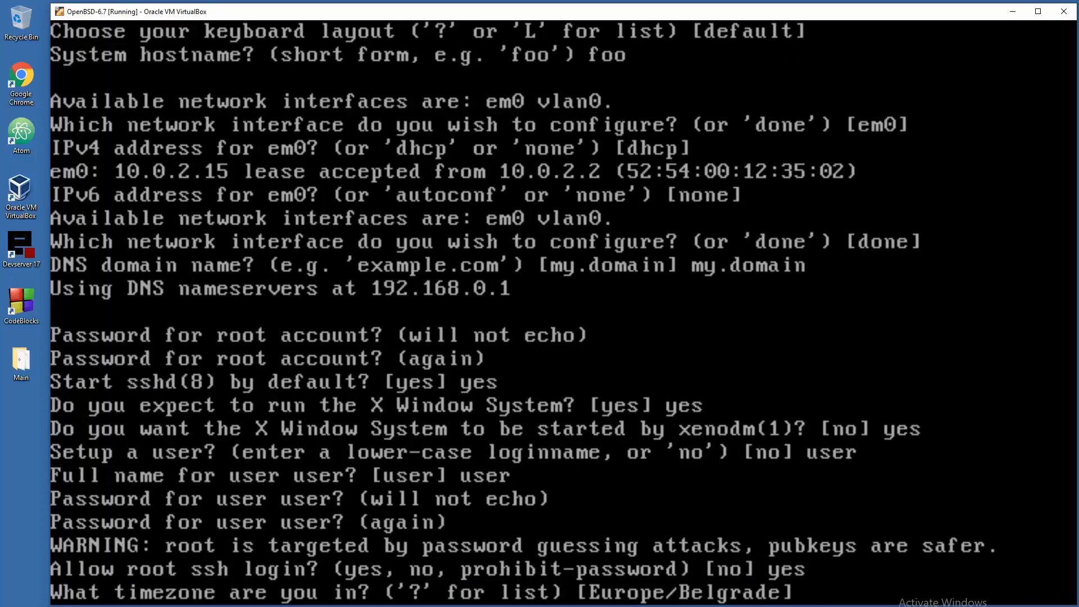
key(Return)
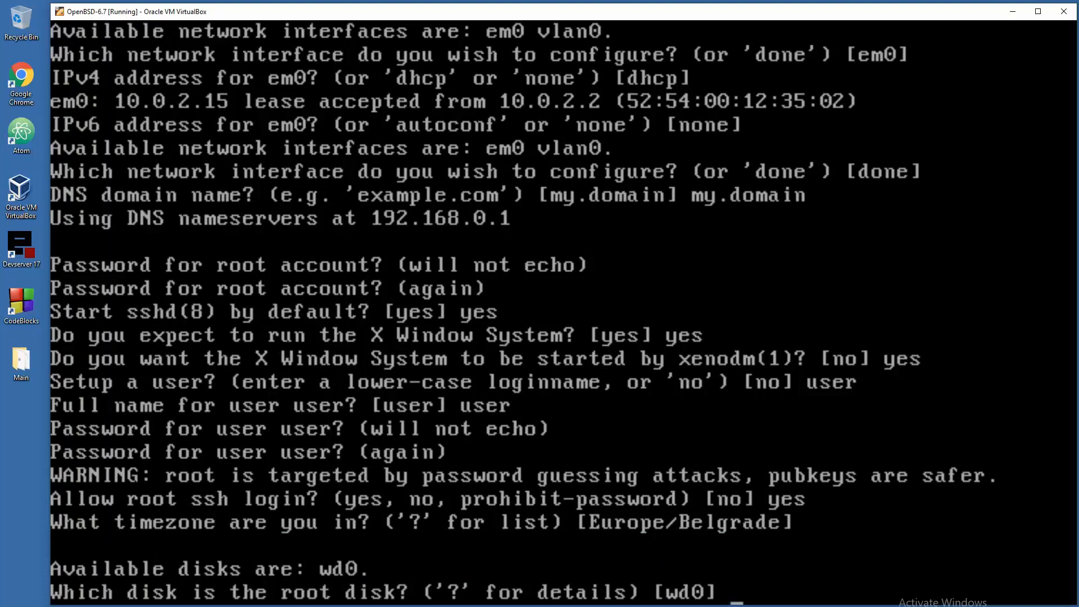
- Use wd0 as the root disk with a whole-disk MBR and the auto partition layout
key(Return)
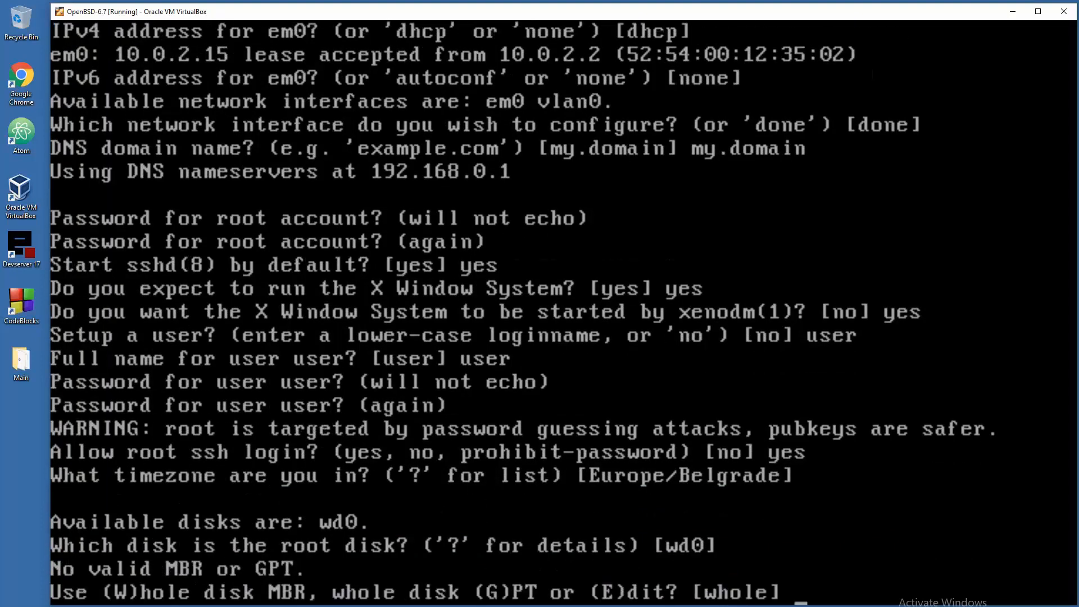
text(w)
key(Return)
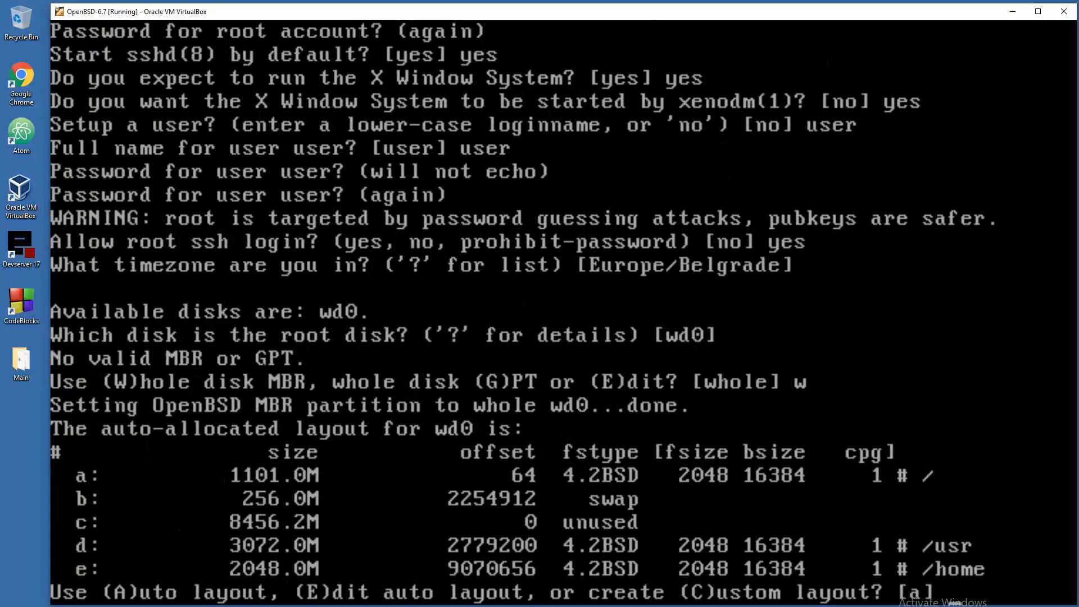
text(a)
key(Return)
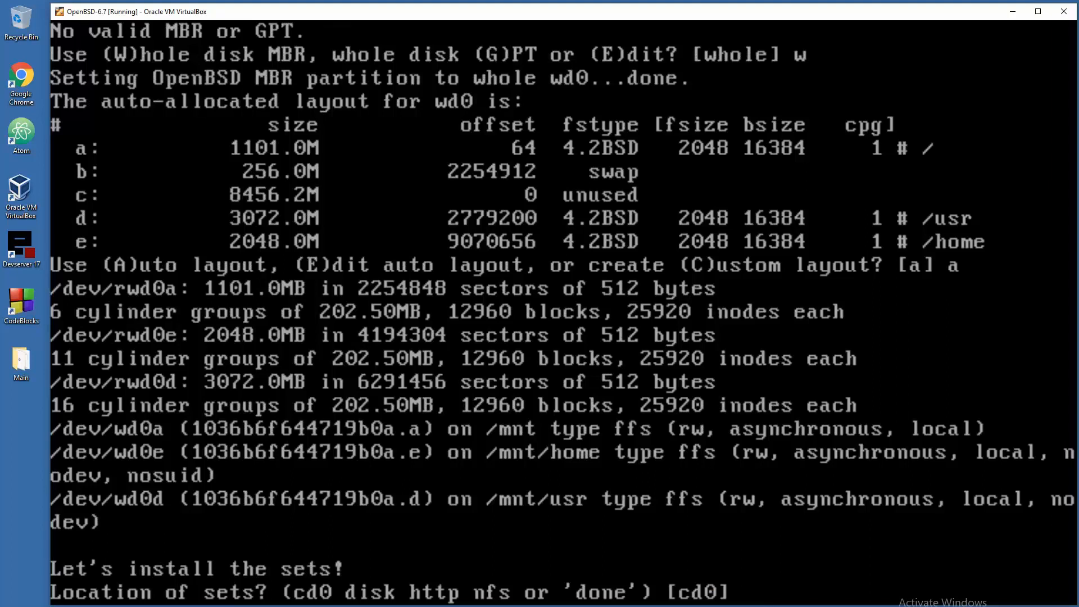
- Install all 6.7/amd64 sets from cd0 without SHA256 verification and accept the corrected time
key(Return)
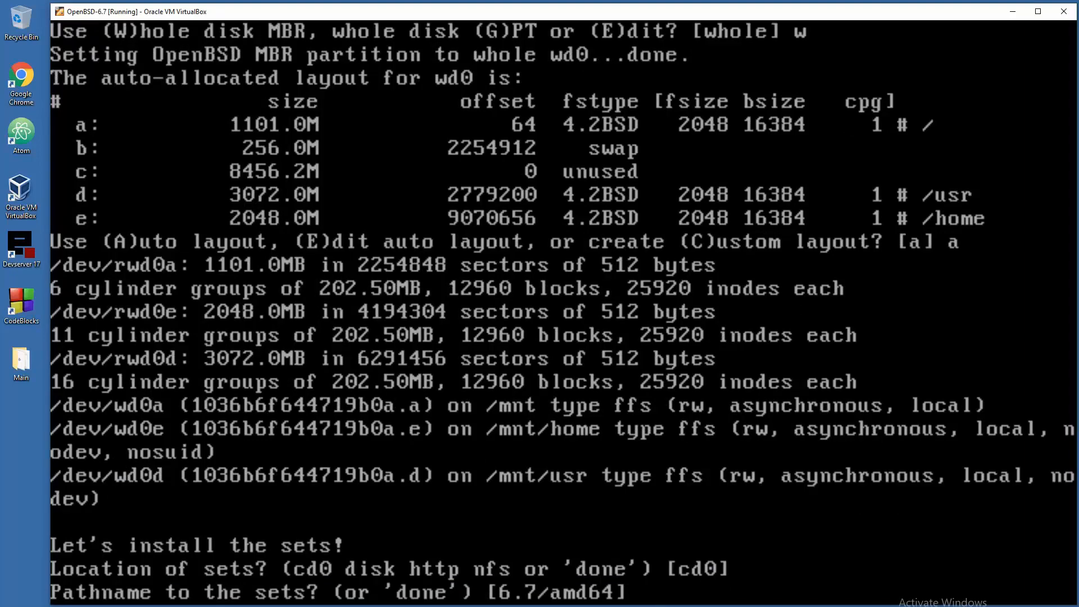
key(Return)
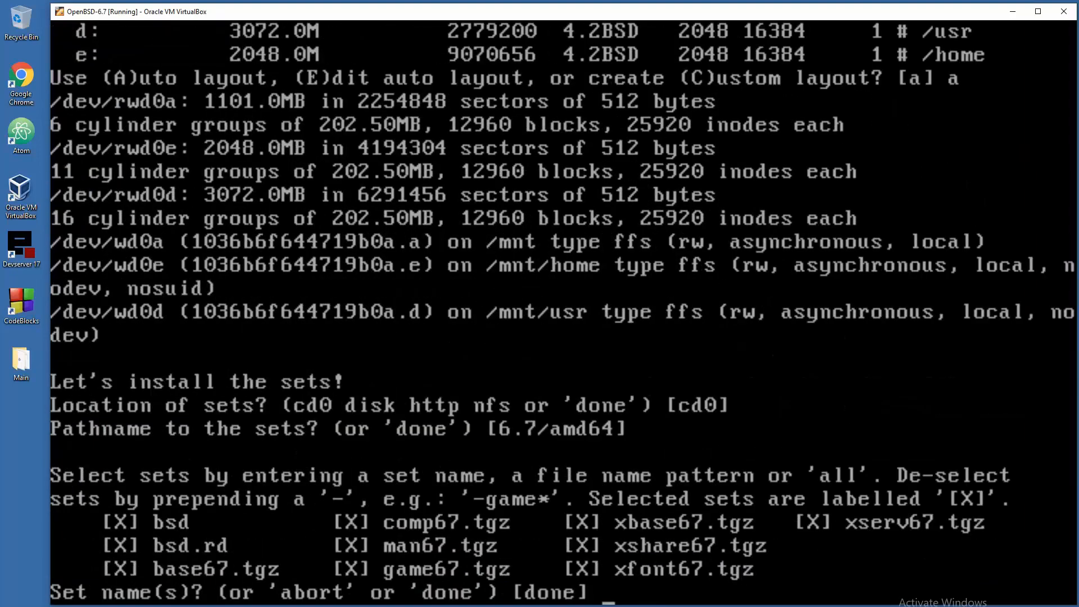
key(Return)
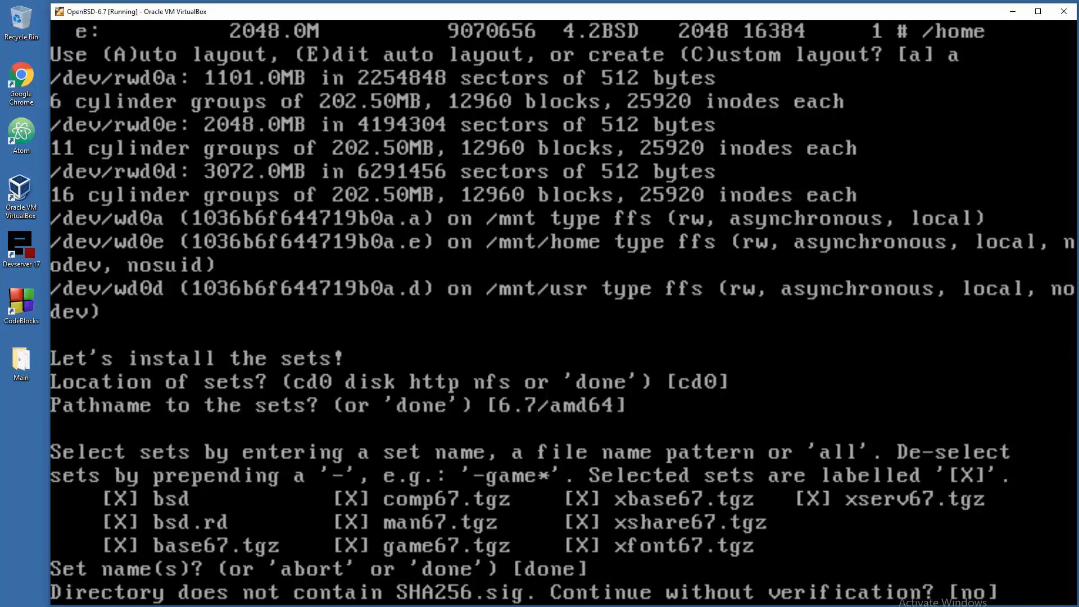
text(yes)
key(Return)
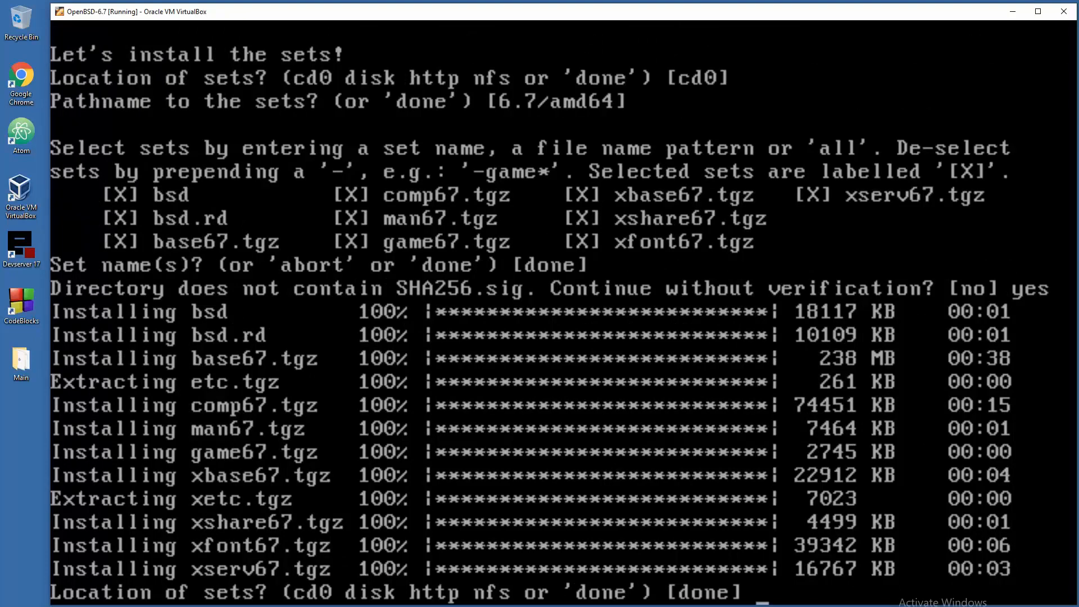
key(Return)
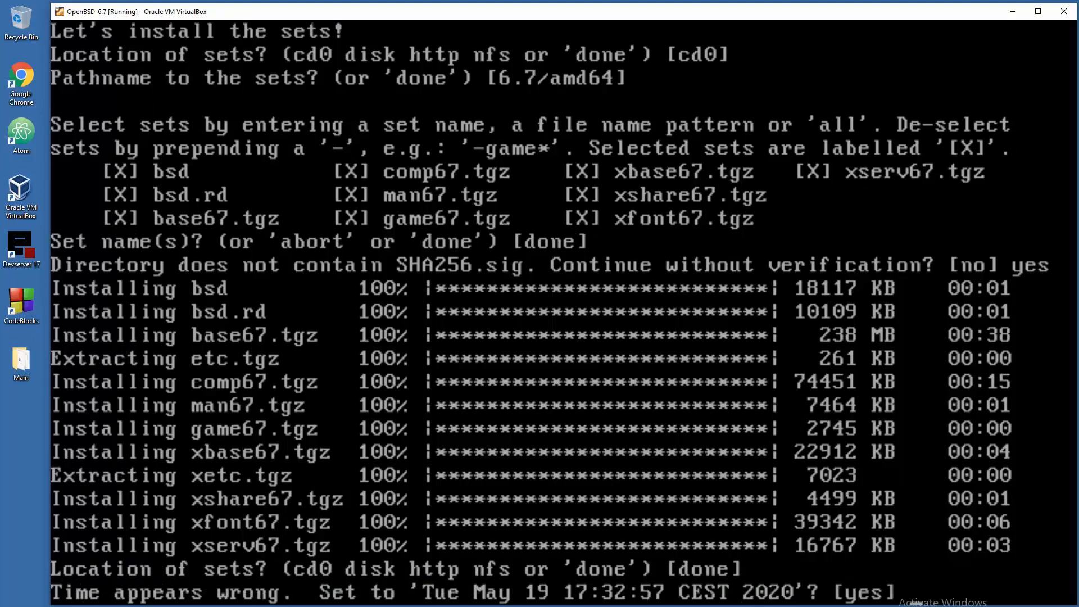
key(Return)
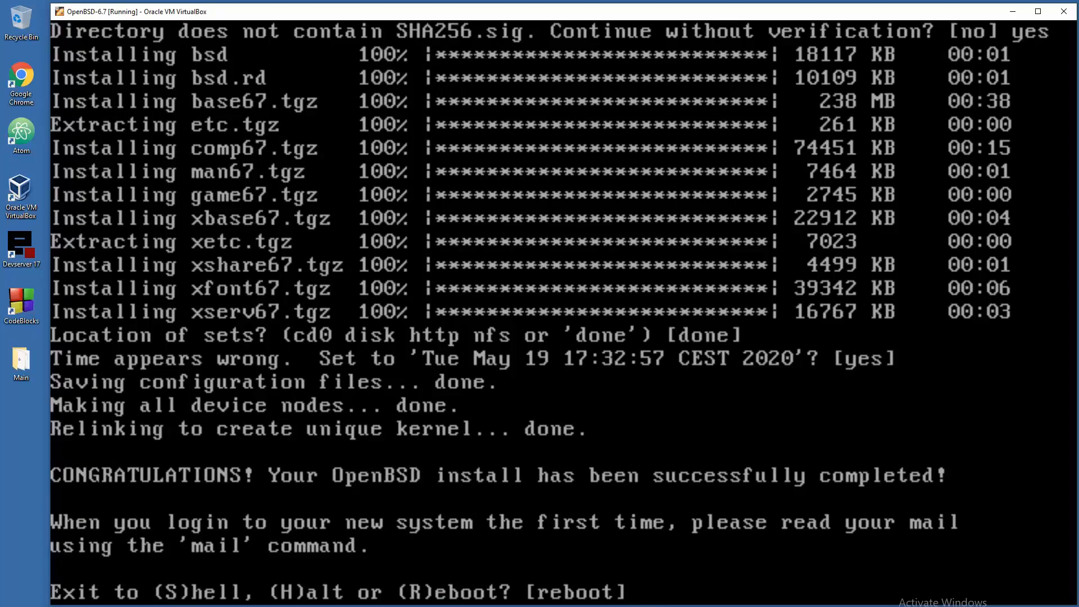
- Halt the newly installed OpenBSD system with H
text(H)
key(BackSpace)
text(H)
key(Return)
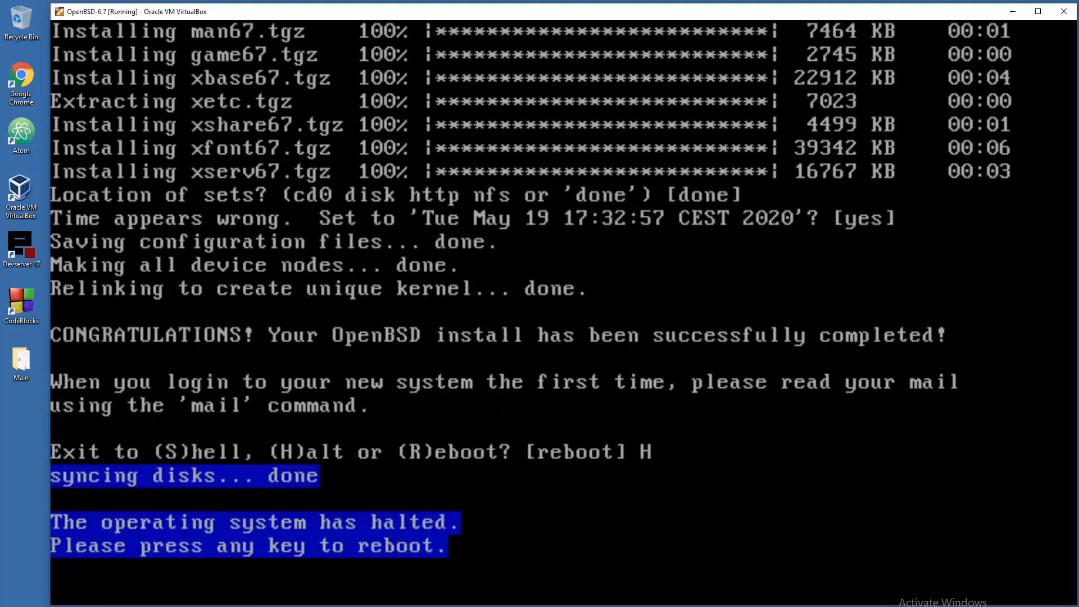
- Leave full-screen, reboot the VM to the boot> prompt, and release input capture
key(Control_R+c)
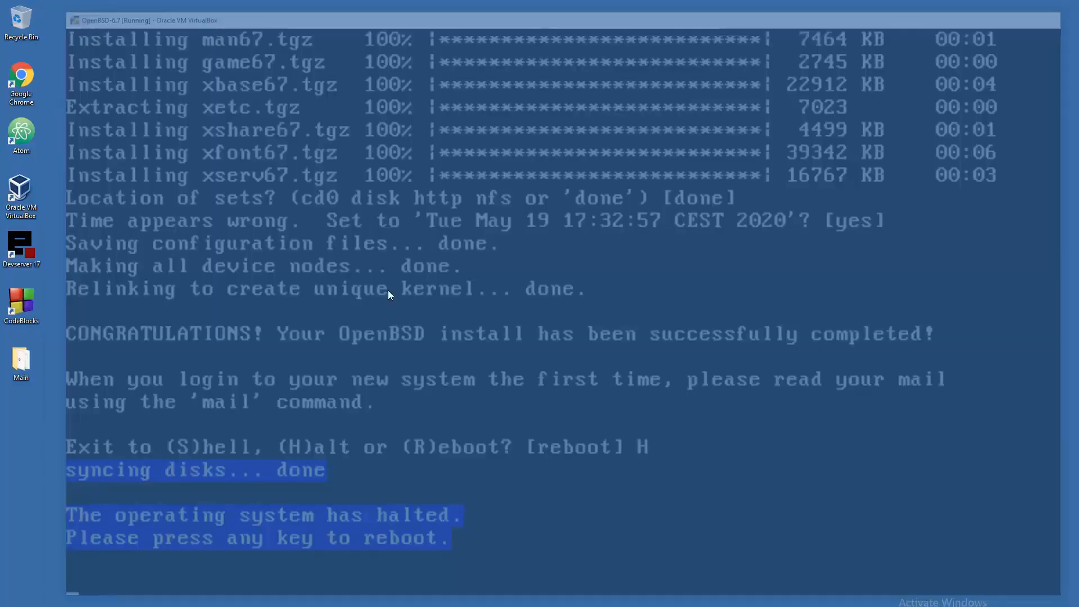
click(532, 325)
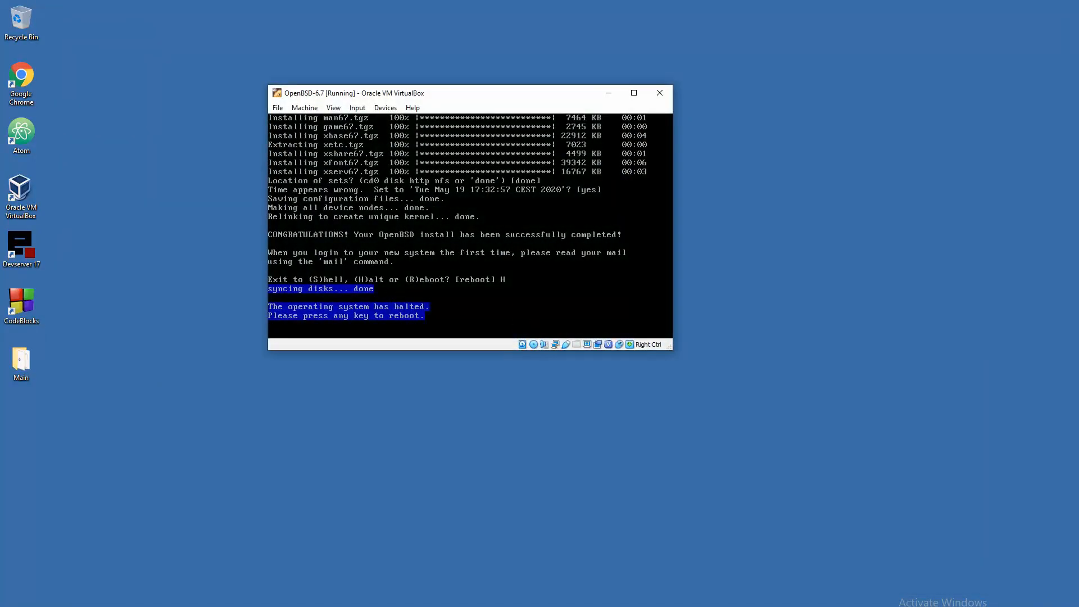
key(Return)
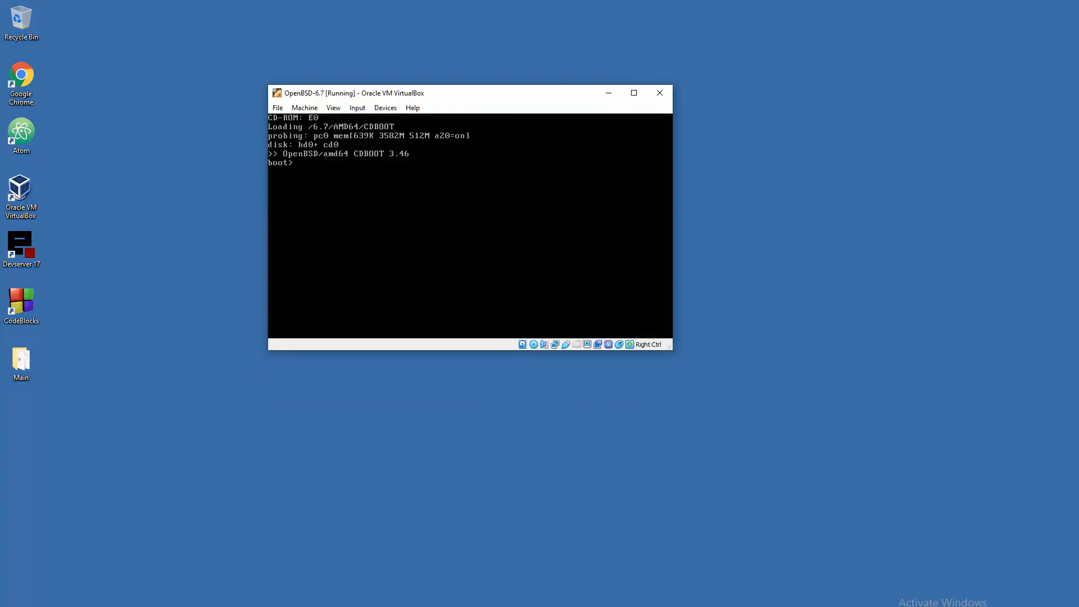
key(Control_R)
- Power off the running OpenBSD-6.7 virtual machine
click(278, 107)
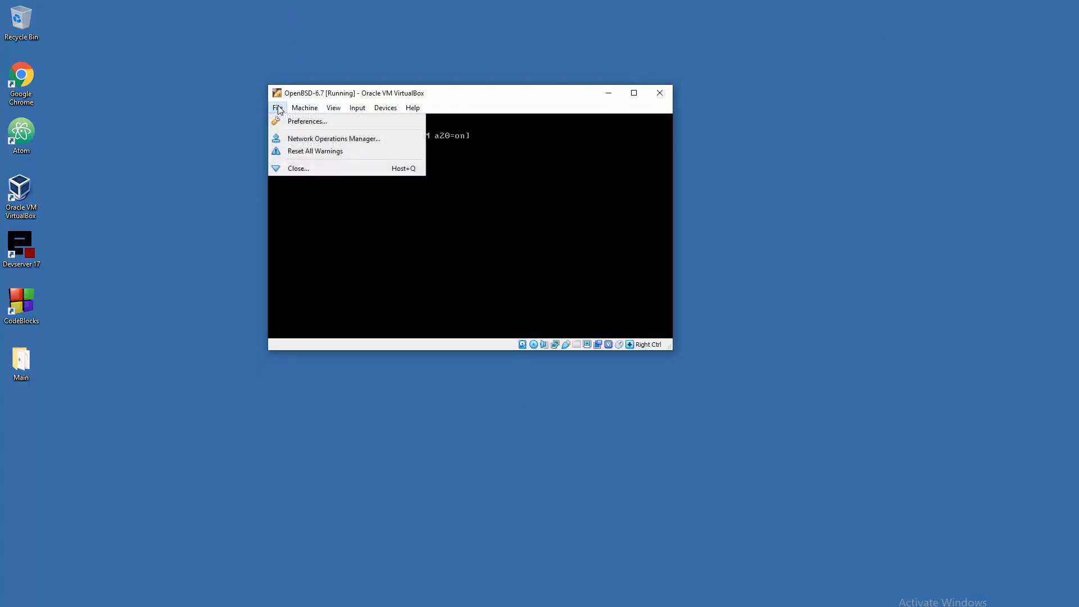
key(Escape)
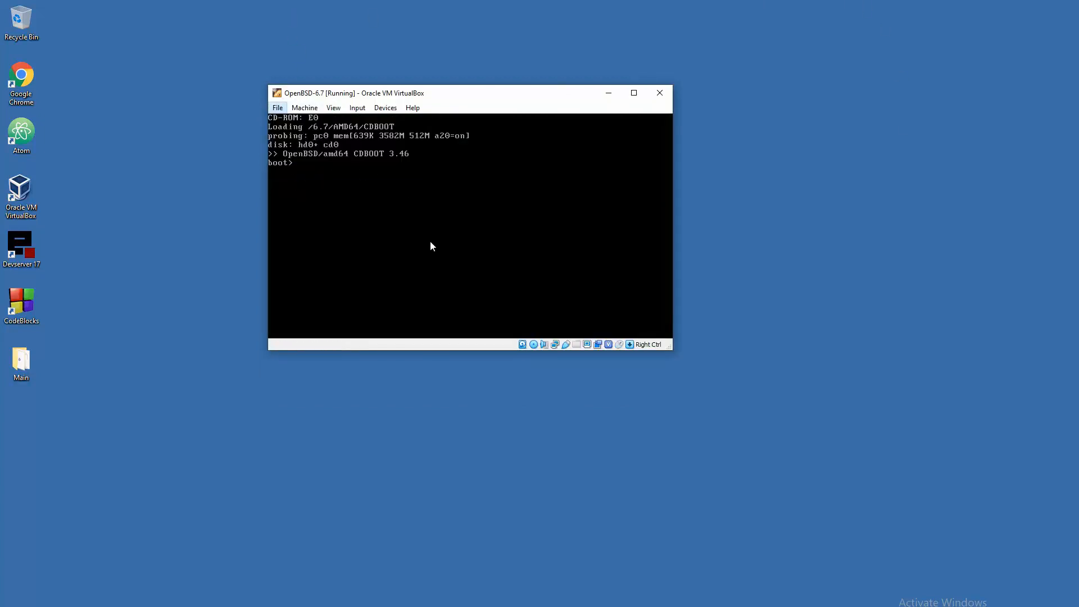
key(Control_R+q)
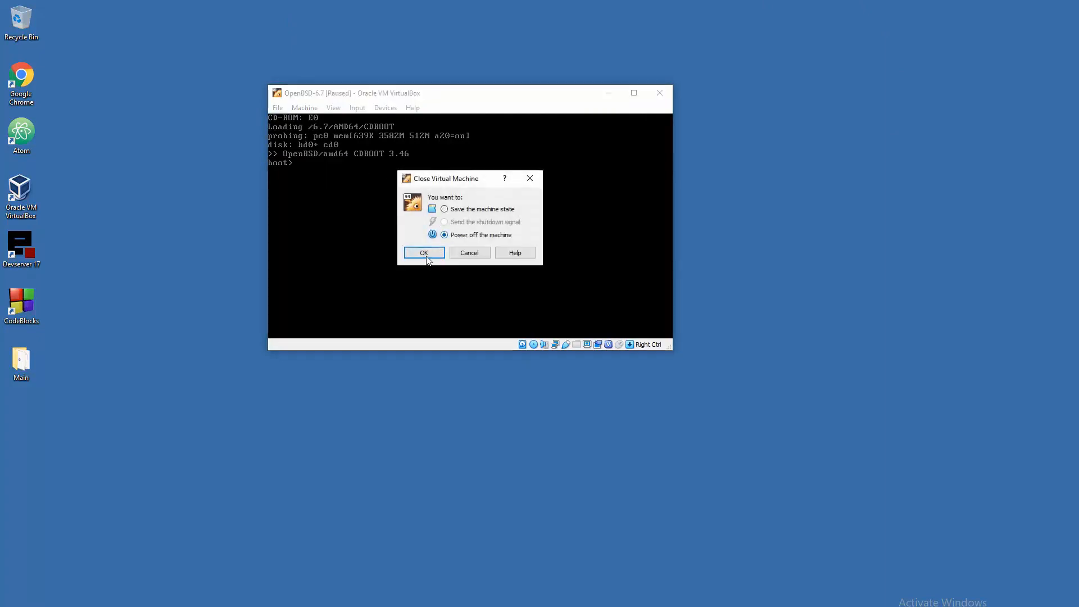
click(424, 253)
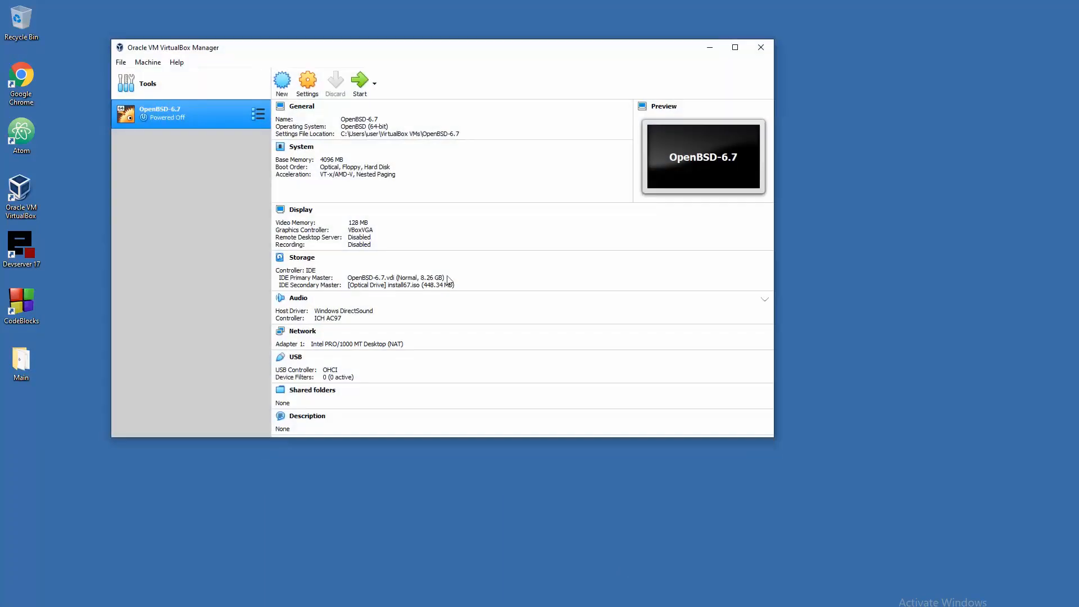
- In System settings, move Hard Disk to the top of the boot order, above Optical and Floppy, and save
click(308, 84)
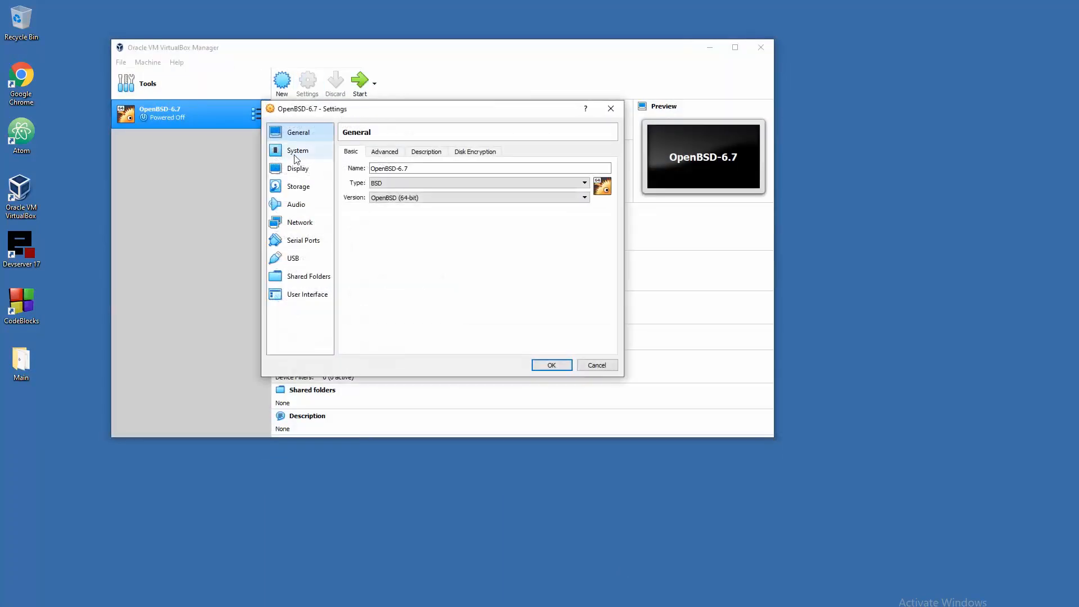
click(298, 150)
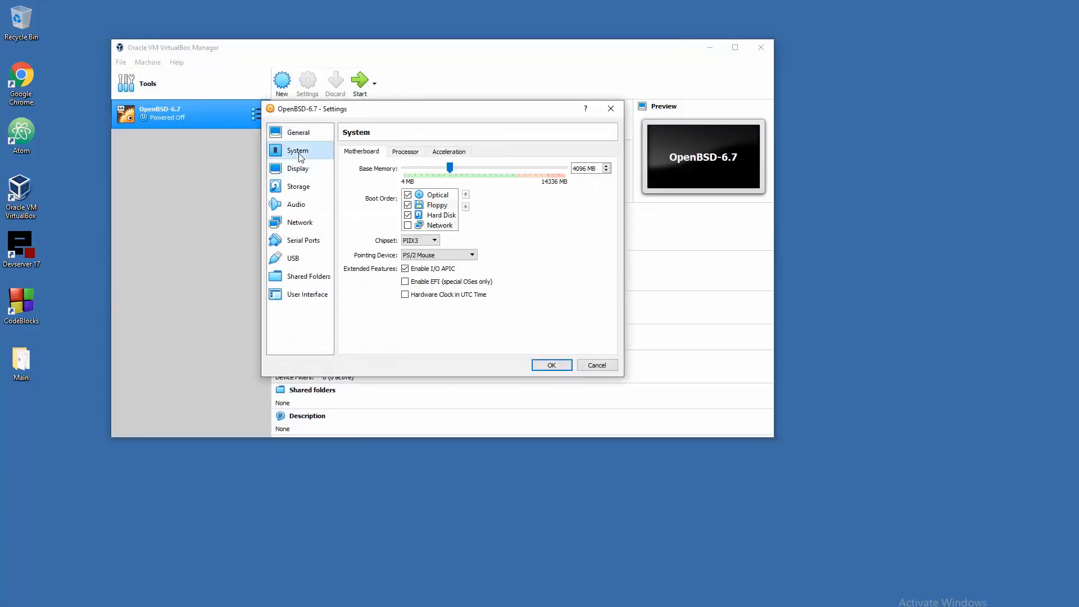
click(436, 195)
click(467, 206)
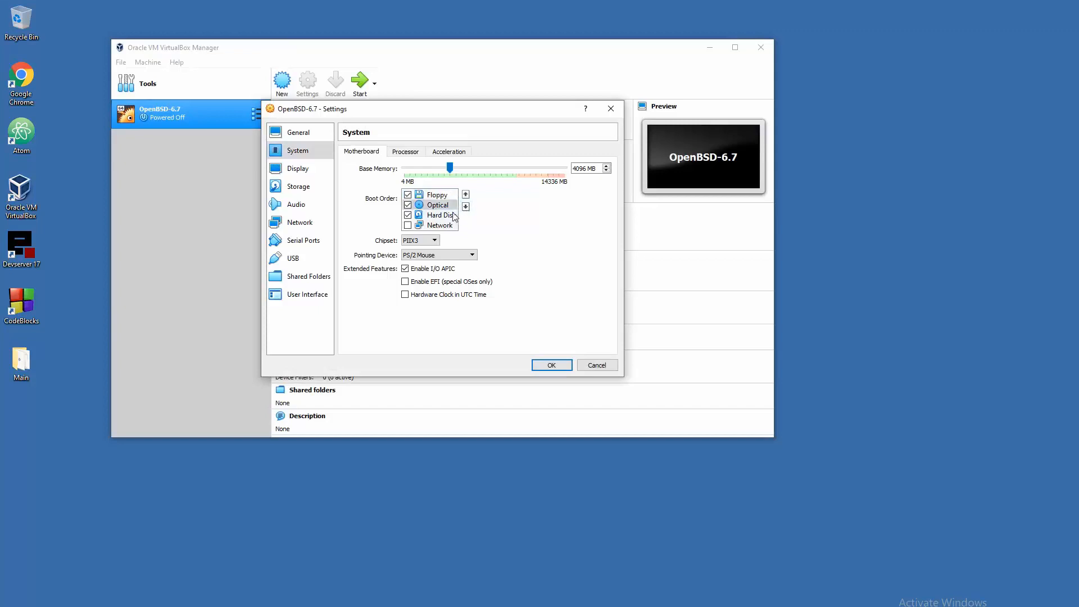
click(450, 195)
click(466, 207)
click(444, 216)
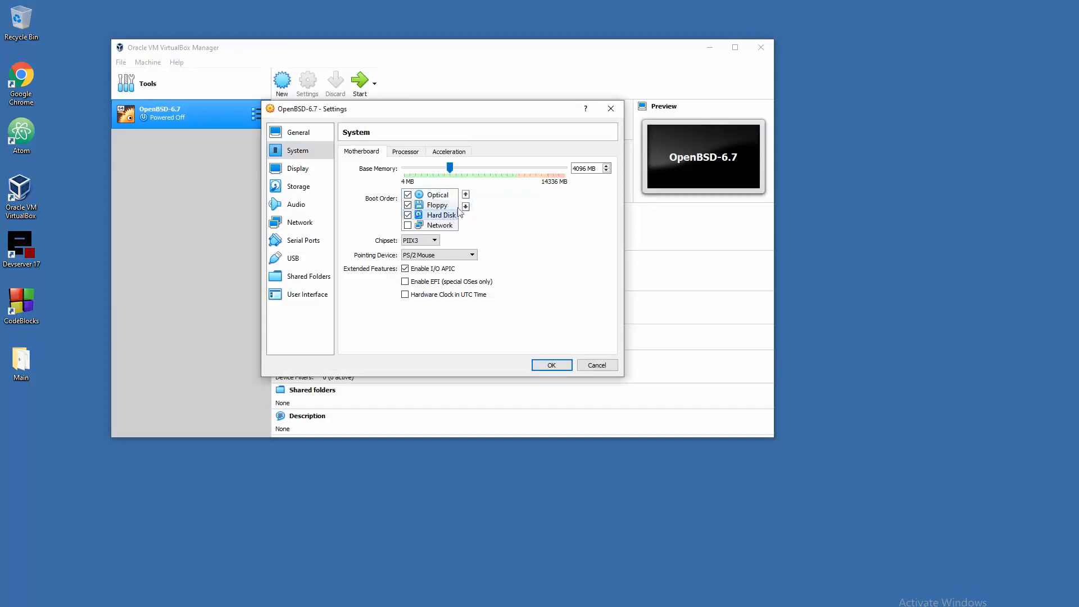
click(466, 194)
click(466, 194)
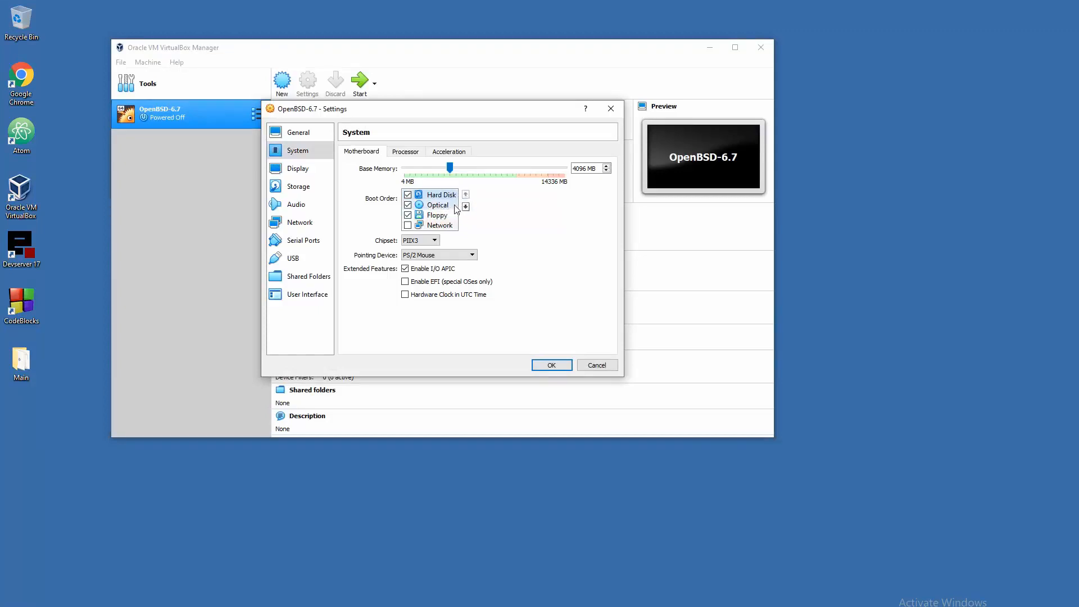
click(552, 366)
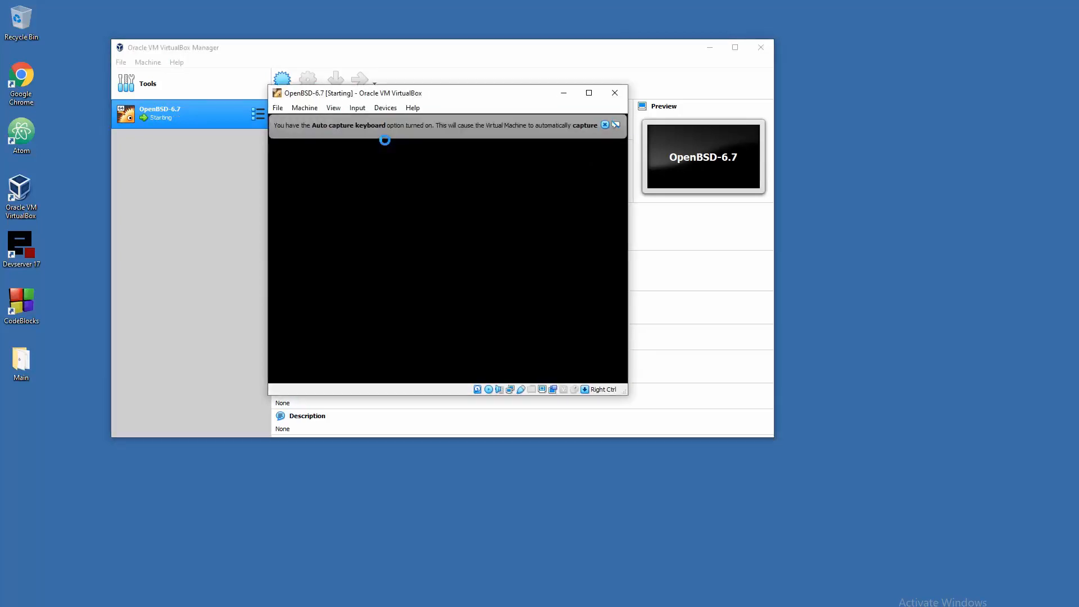
- Run the VM fullscreen and boot the default OpenBSD kernel from disk to the xenodm login
click(605, 125)
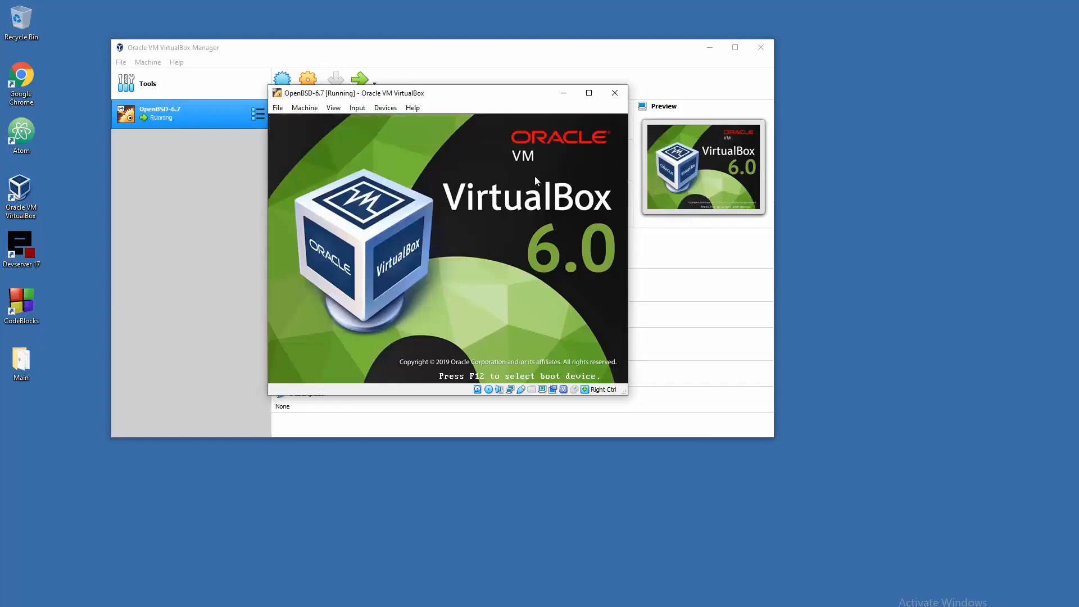
key(Control_R+f)
key(Return)
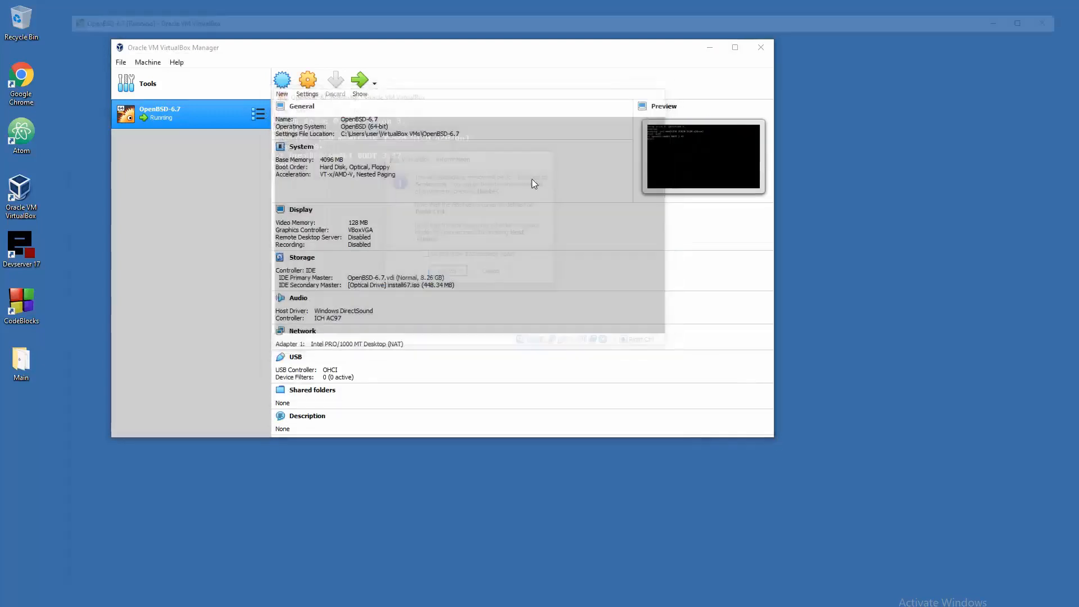
key(Return)
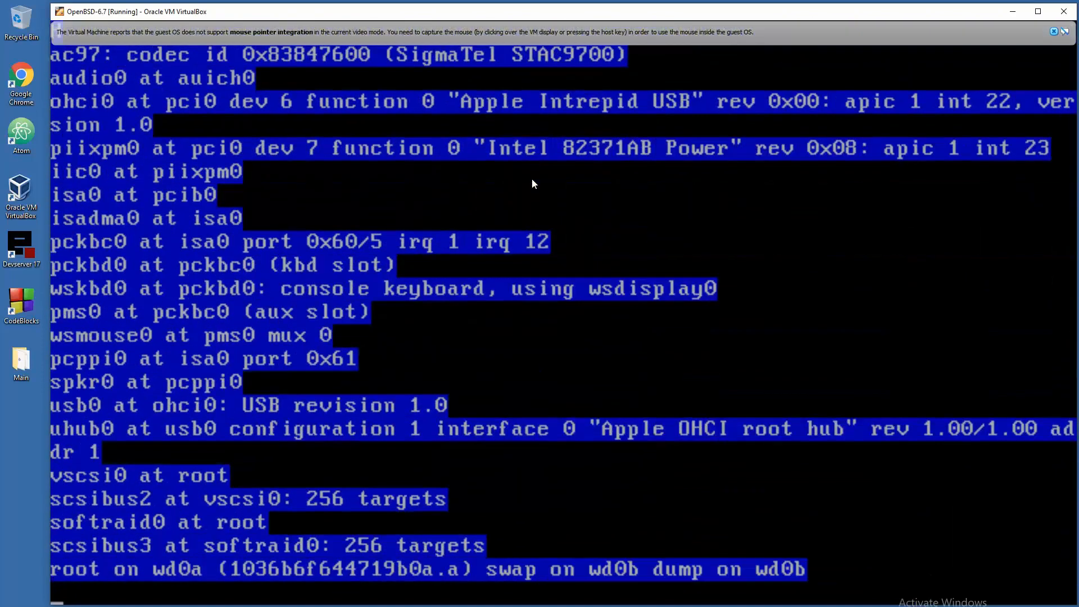
click(1055, 31)
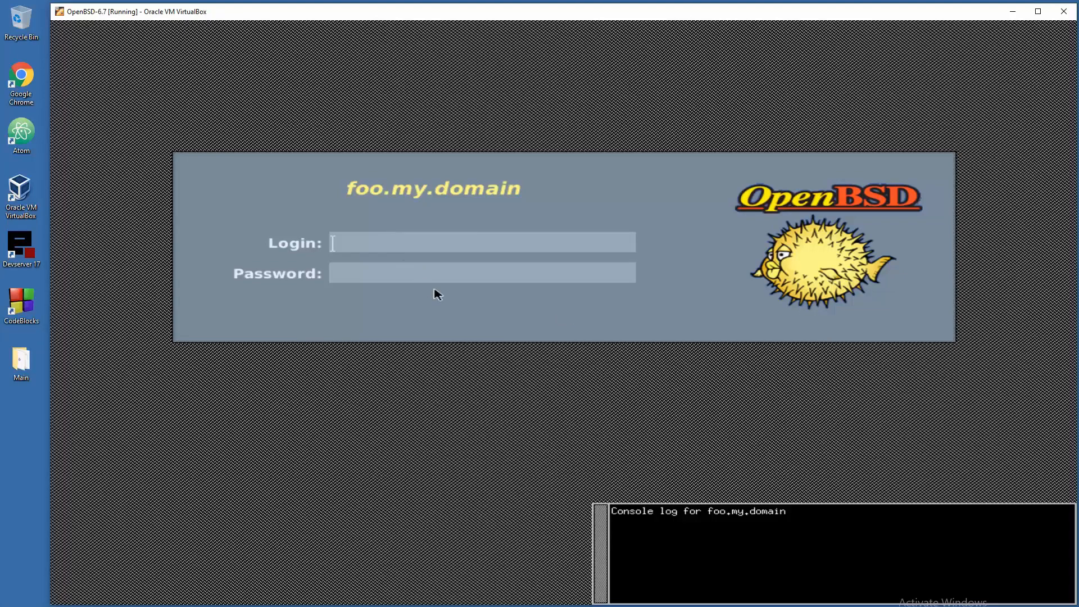
- Log in as root, set a solid blue background from Fvwm Modules, and enlarge the xterm font
text(root)
key(Return)
key(Return)
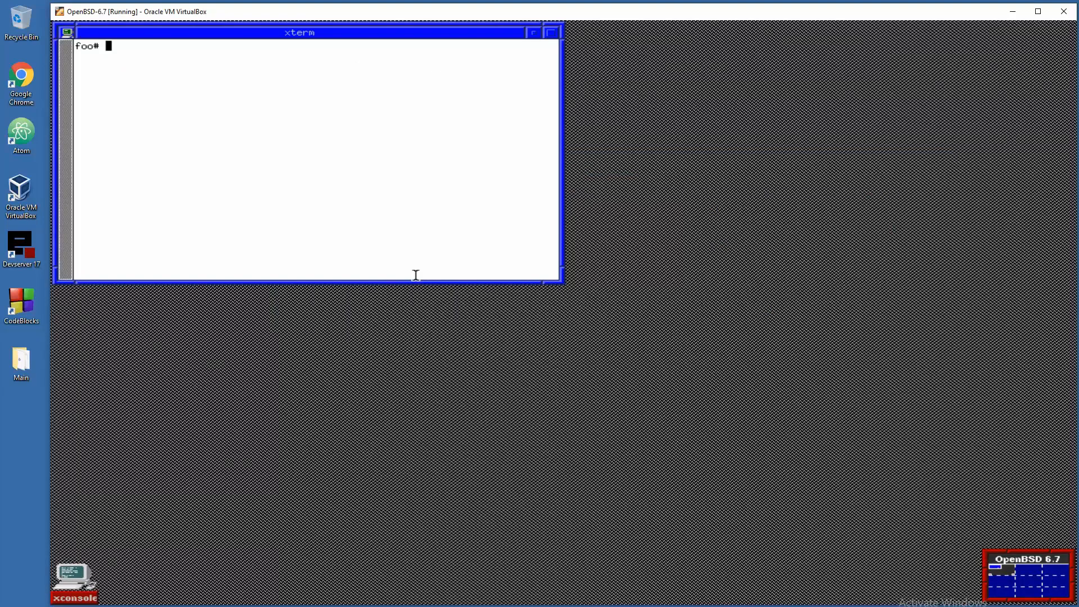
click(625, 172)
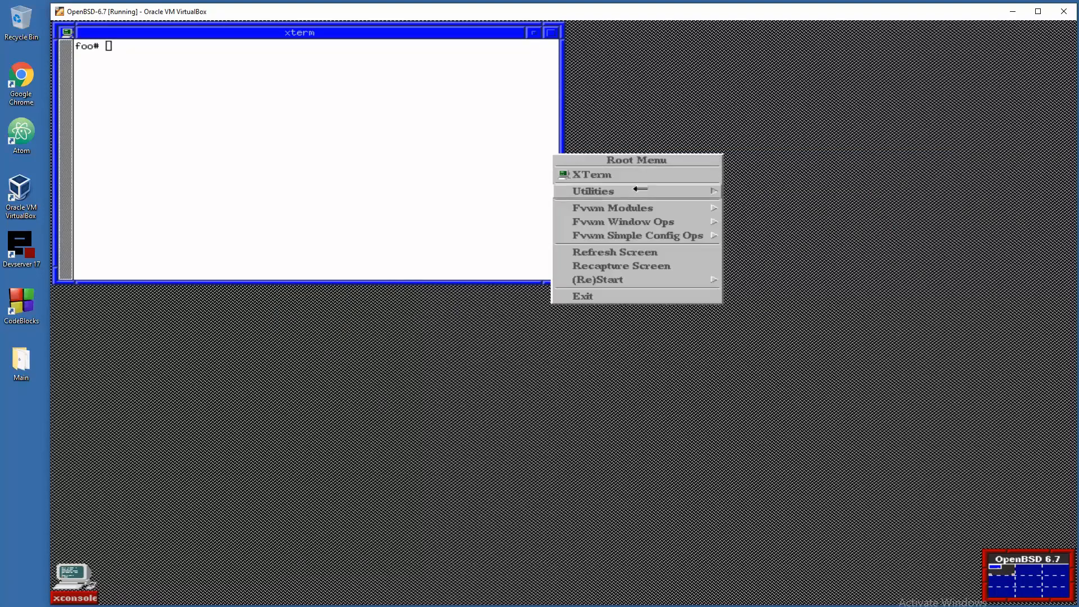
mouse_move(634, 208)
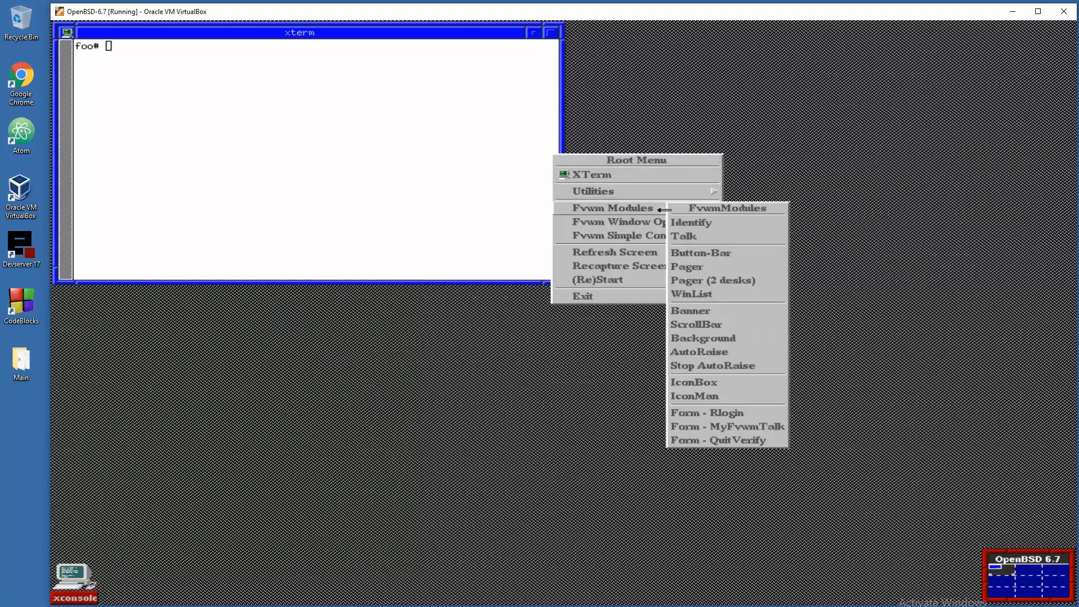
click(741, 340)
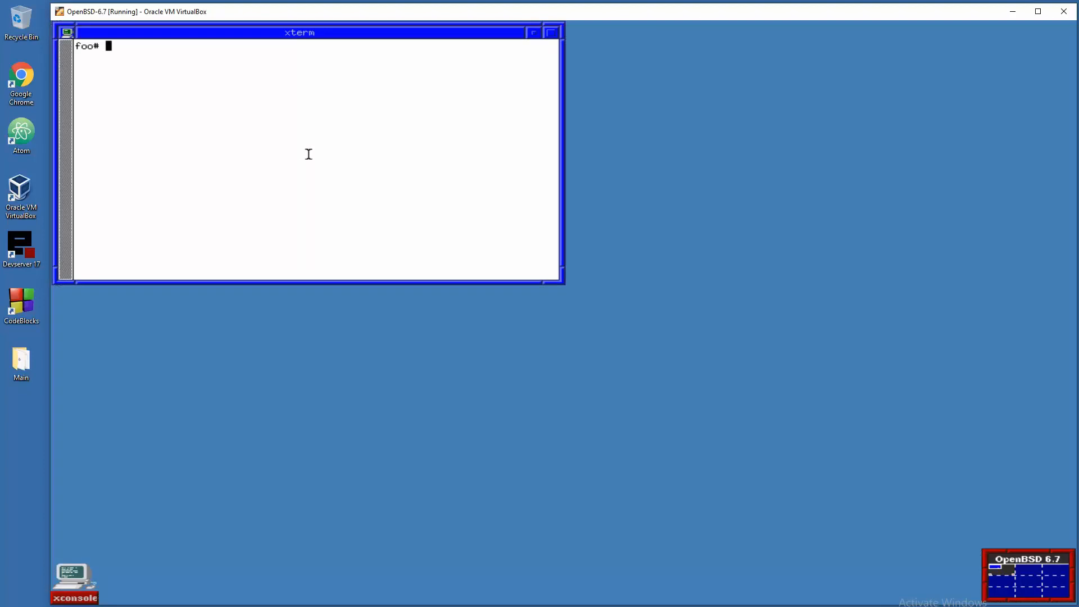
key(shift+KP_Add)
key(shift+KP_Add)
key(shift+KP_Add)
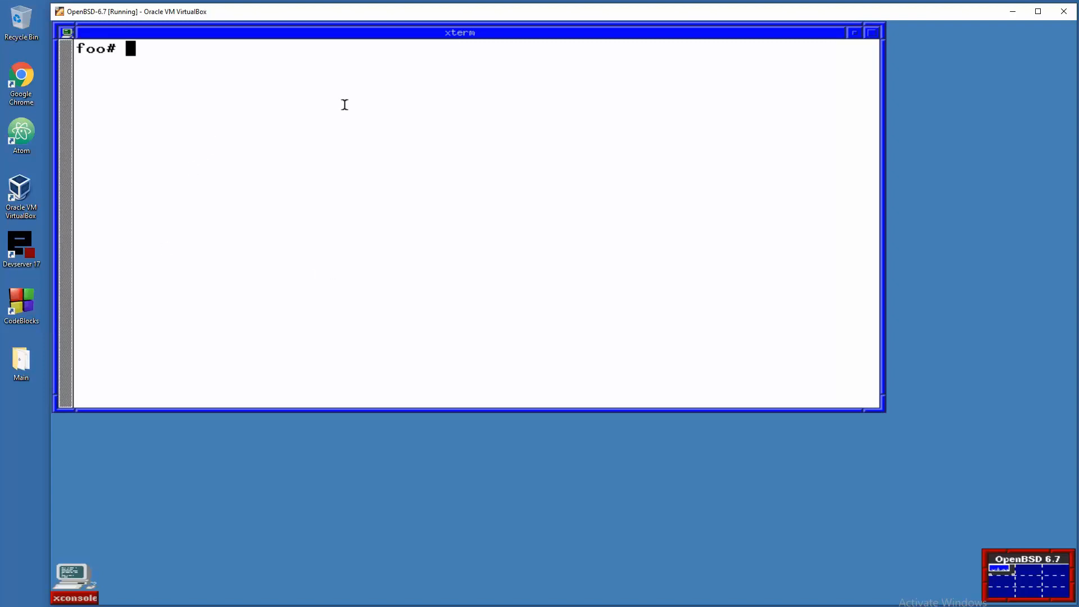
- Install chromium with pkg_add -v, check processes in top, then clear the terminal
text(pkg_add -)
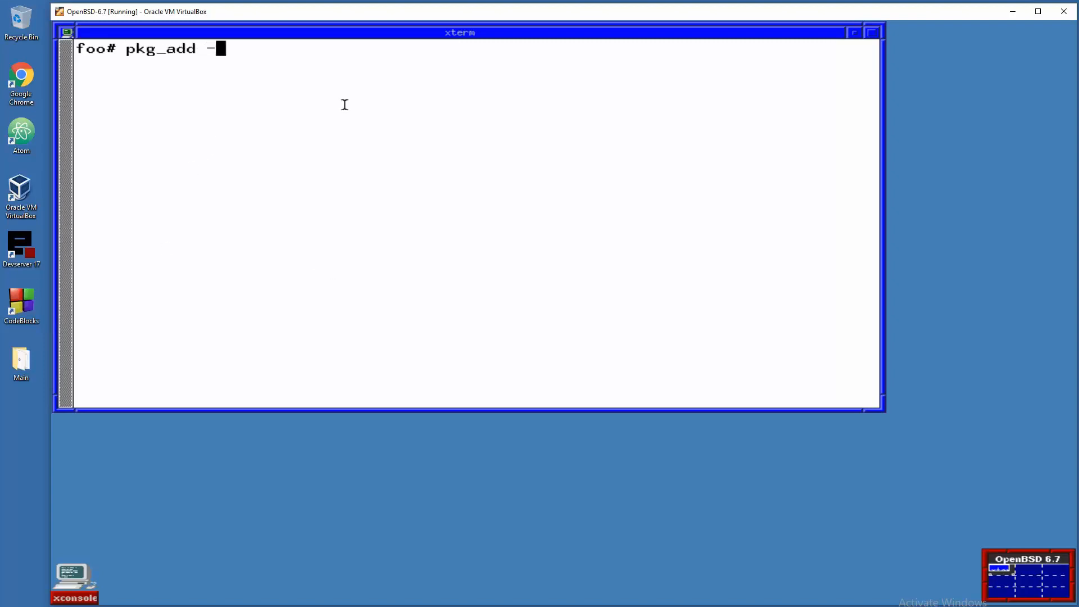
text(v chromium)
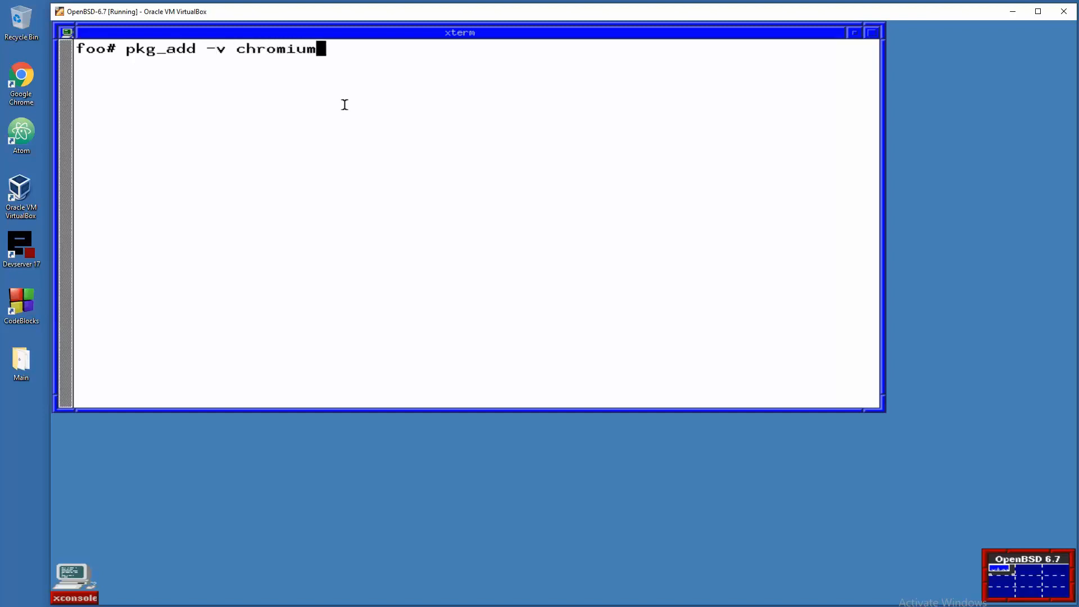
key(Return)
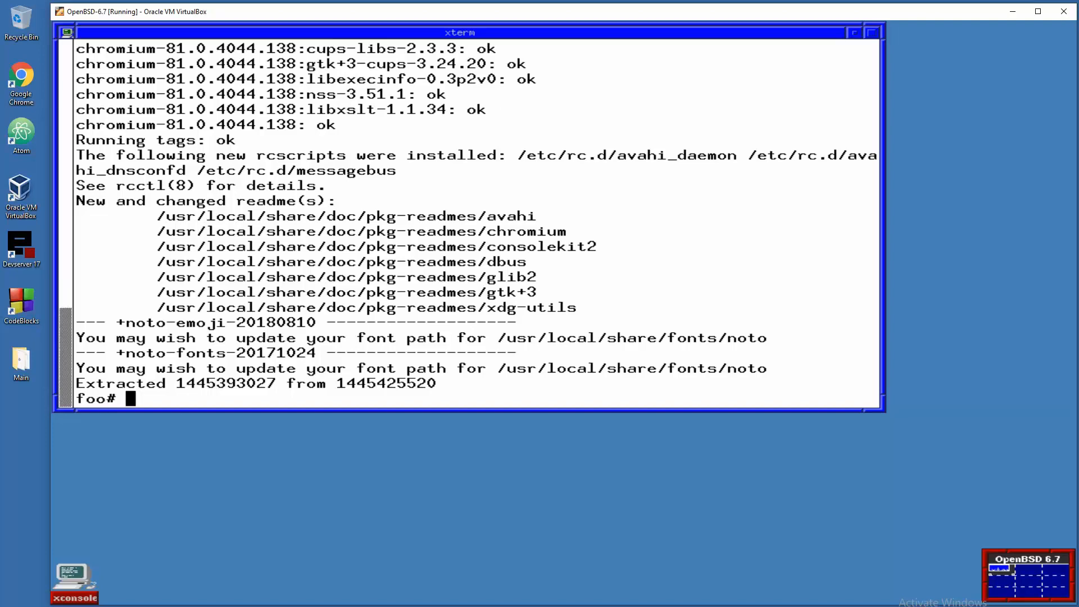
text(top)
key(Return)
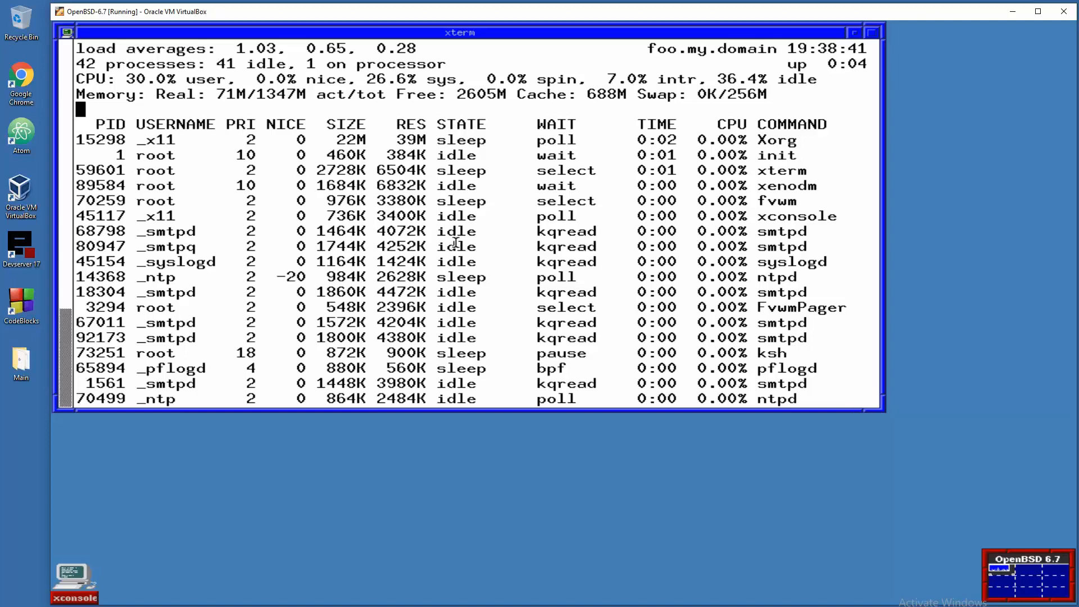
key(q)
key(Return)
key(Return)
key(Return)
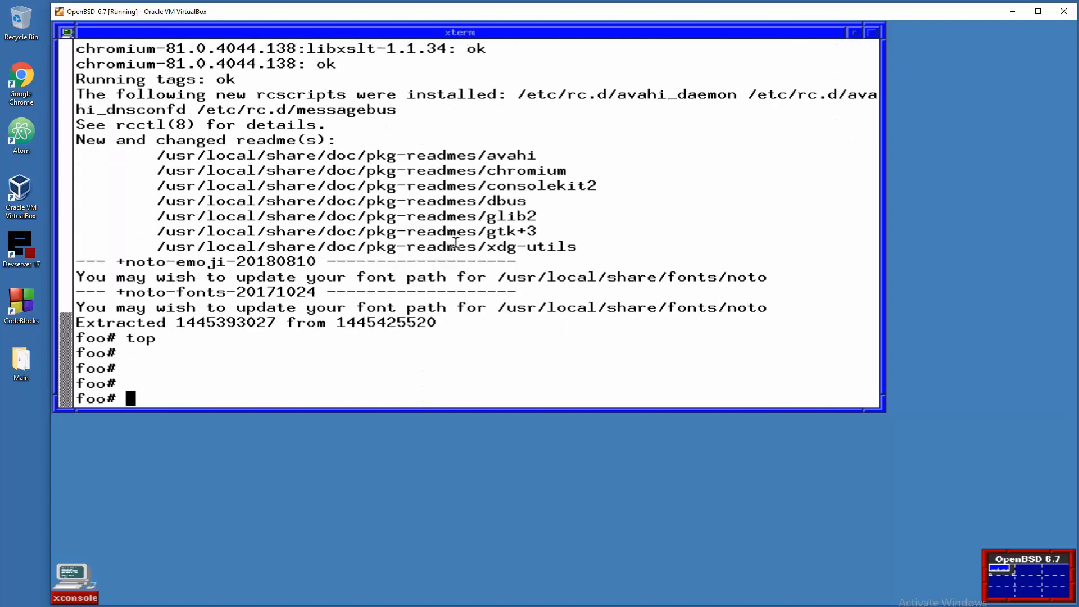
text(clear)
key(Return)
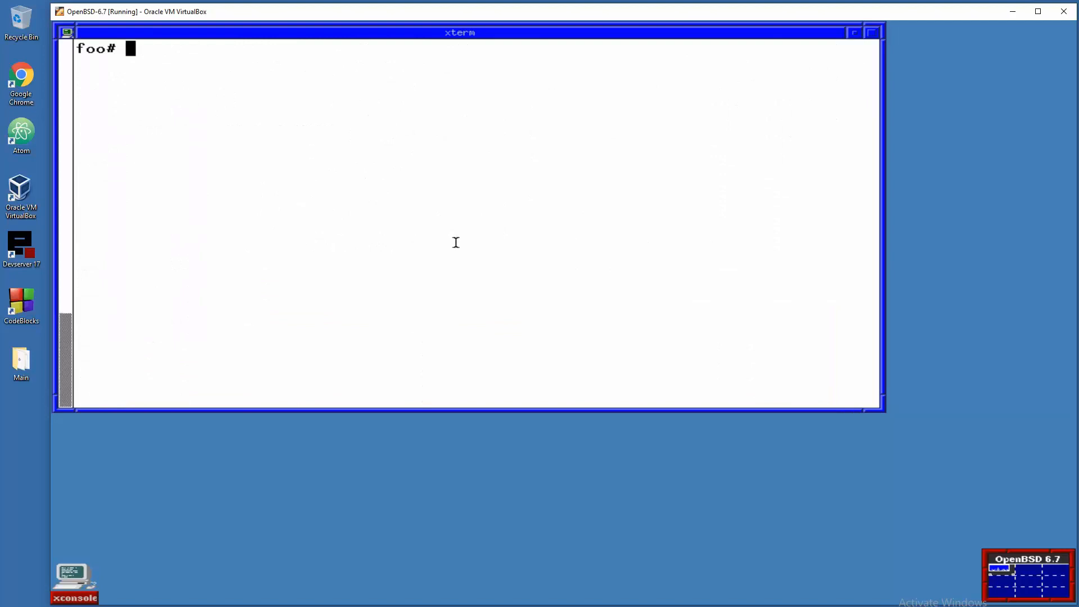
- Exit the root shell and quit the fvwm session, confirming in QuitVerify
text(exit)
key(Return)
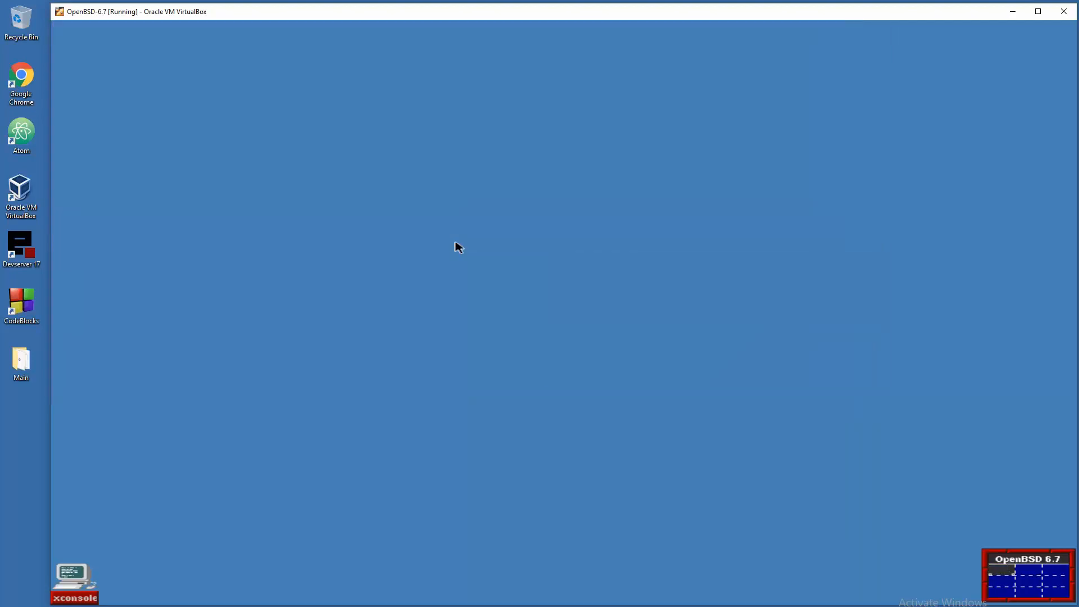
click(458, 247)
click(424, 376)
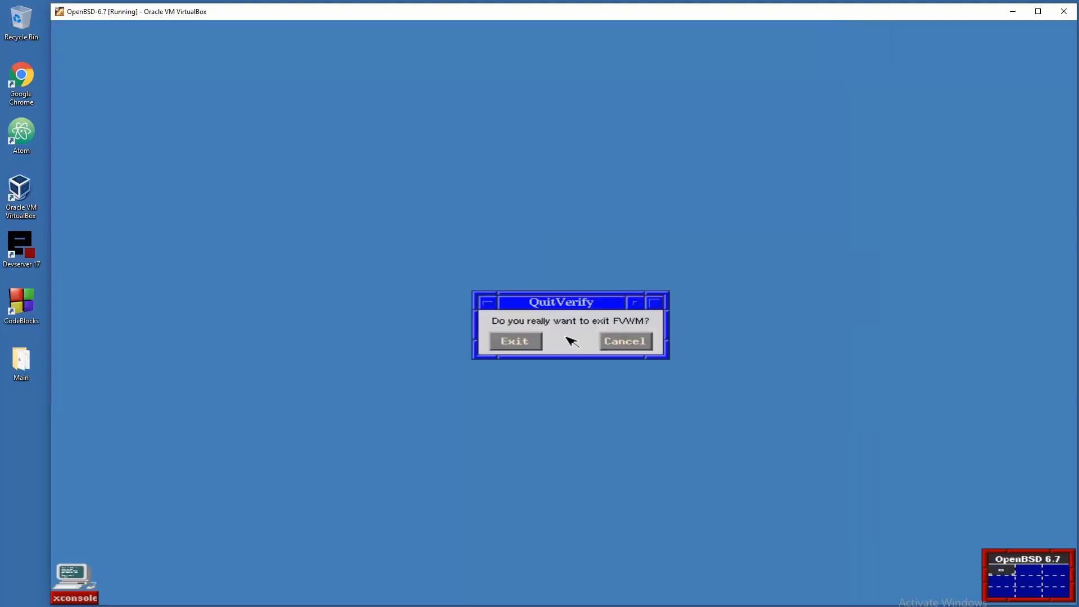
click(529, 345)
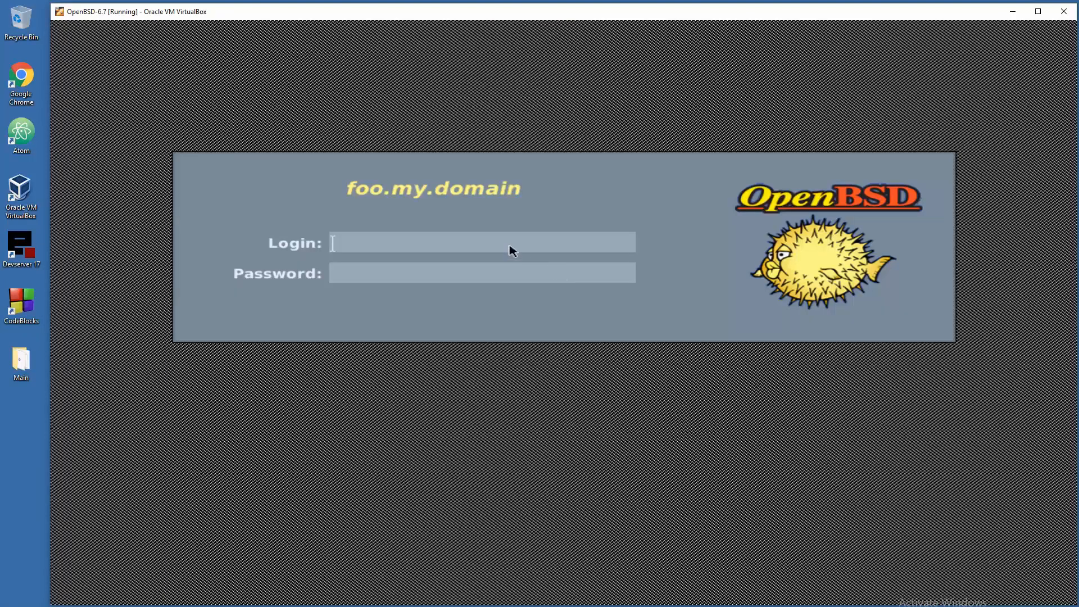
- Log in as the regular user, set a solid blue background, and enlarge the xterm font
text(user)
key(Return)
key(Return)
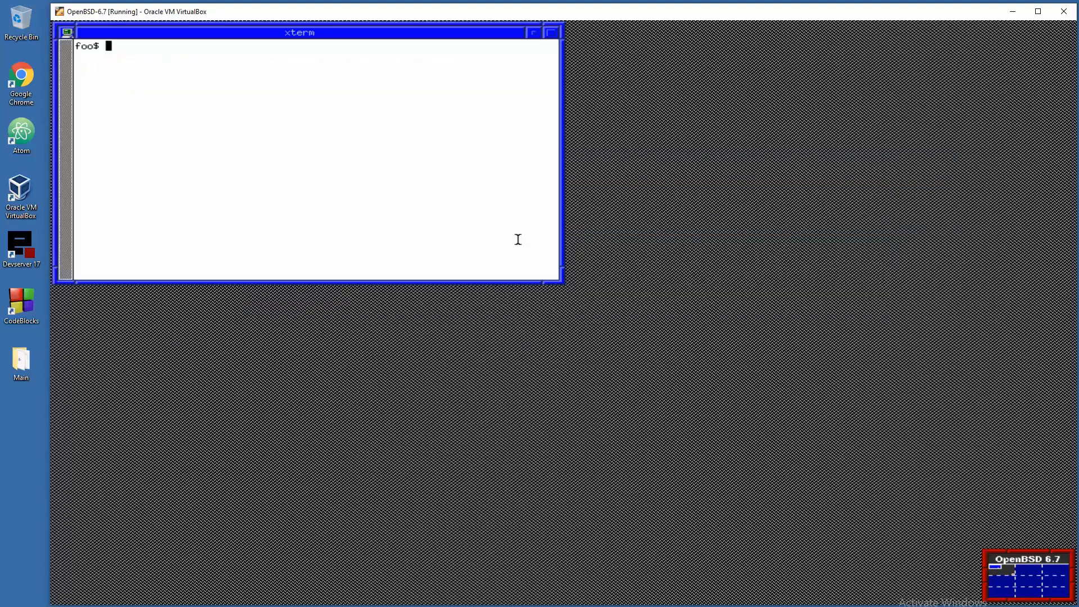
click(759, 236)
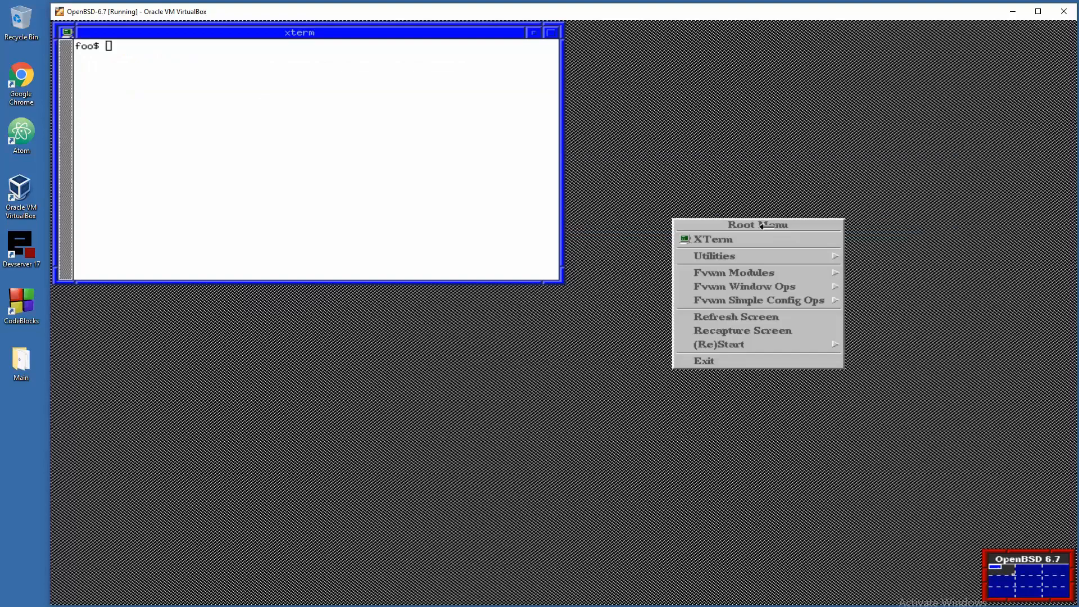
click(736, 272)
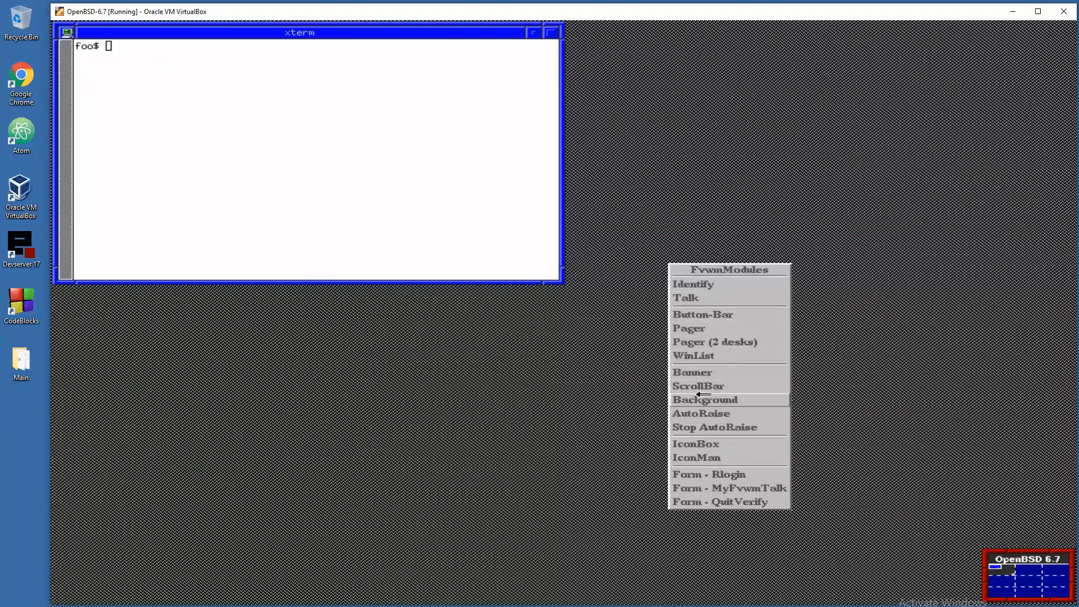
click(695, 395)
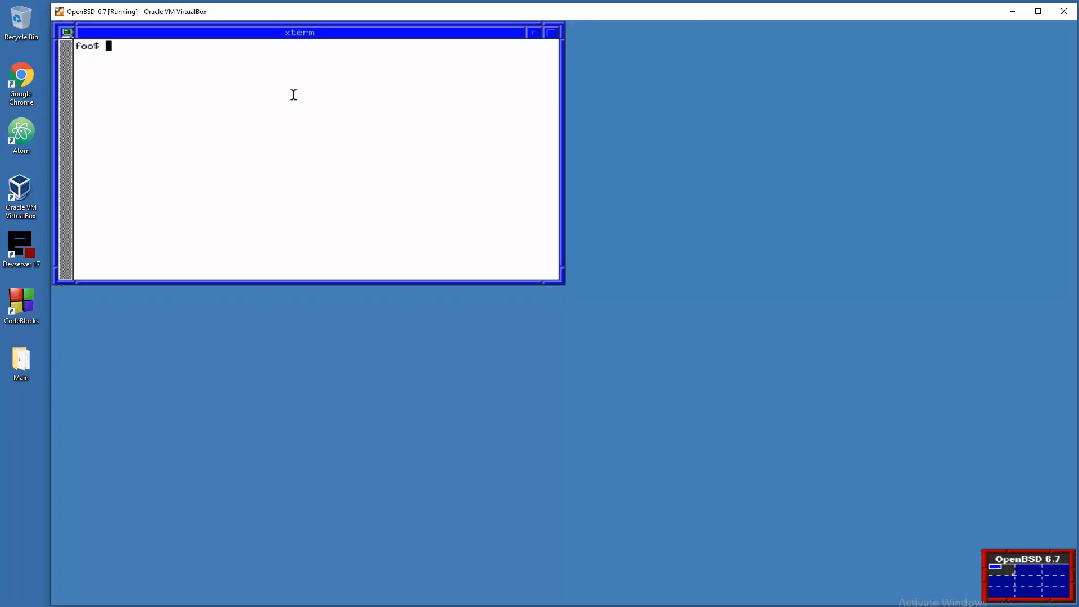
key(shift+KP_Add)
key(shift+KP_Add)
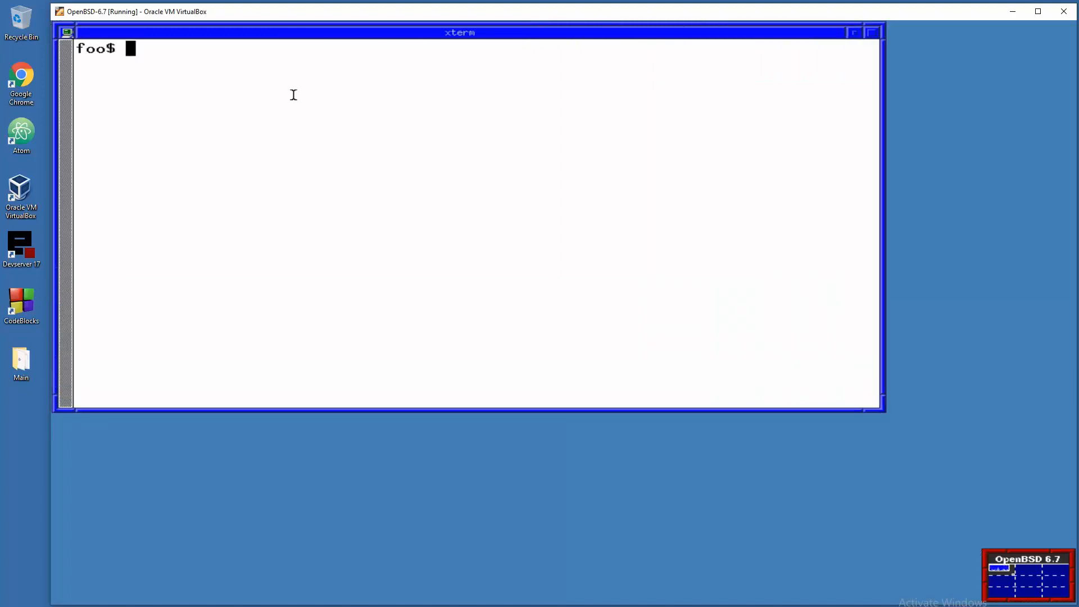
- Launch Chromium with chrome, resize its window, and run the fast.com speed test
text(chrome)
key(Return)
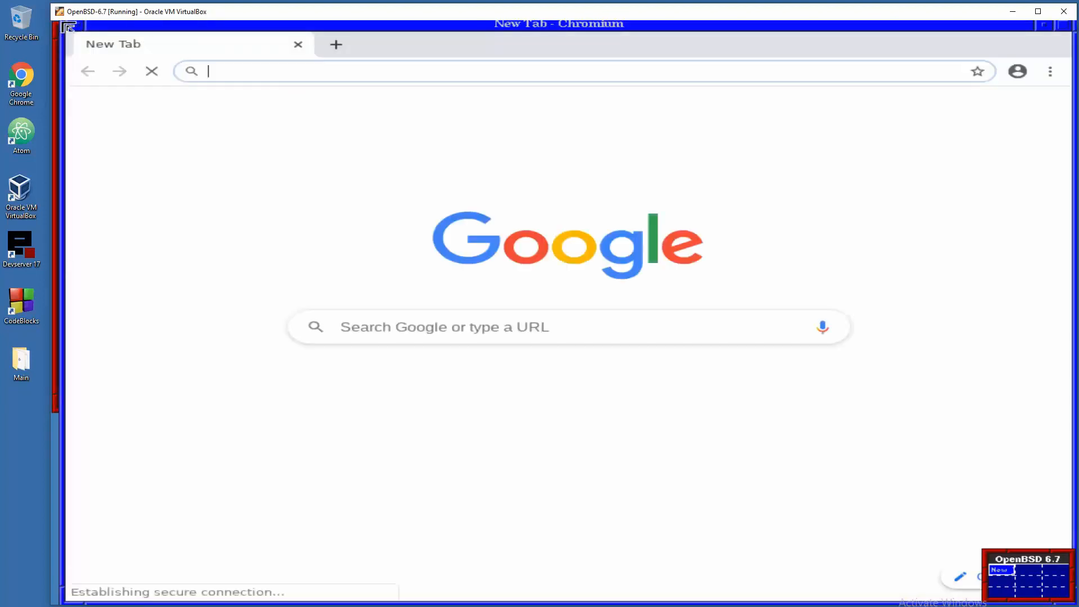
drag(64, 26, 66, 35)
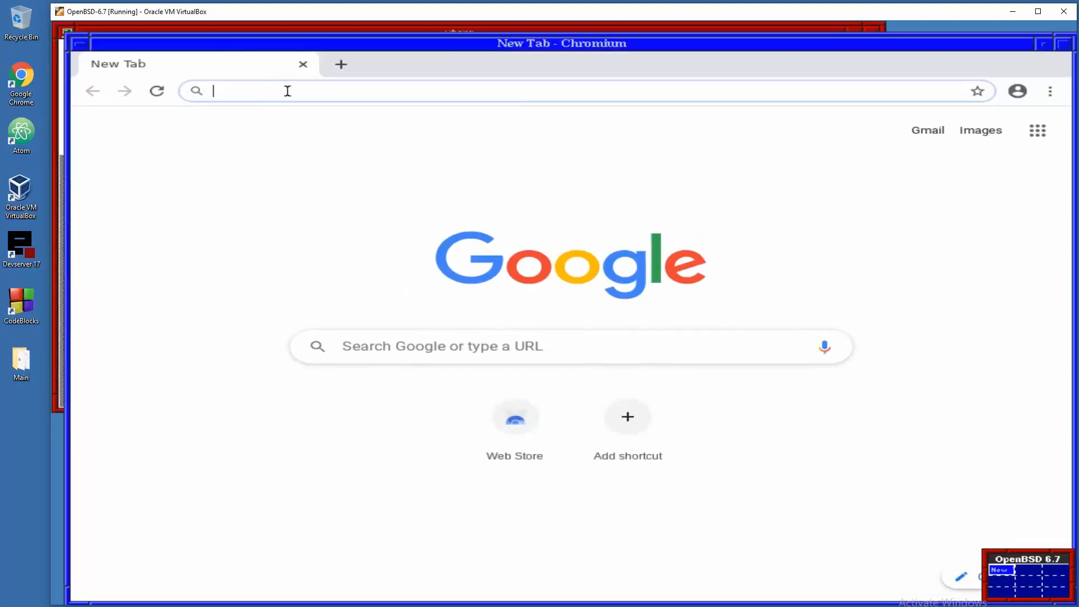
text(fa)
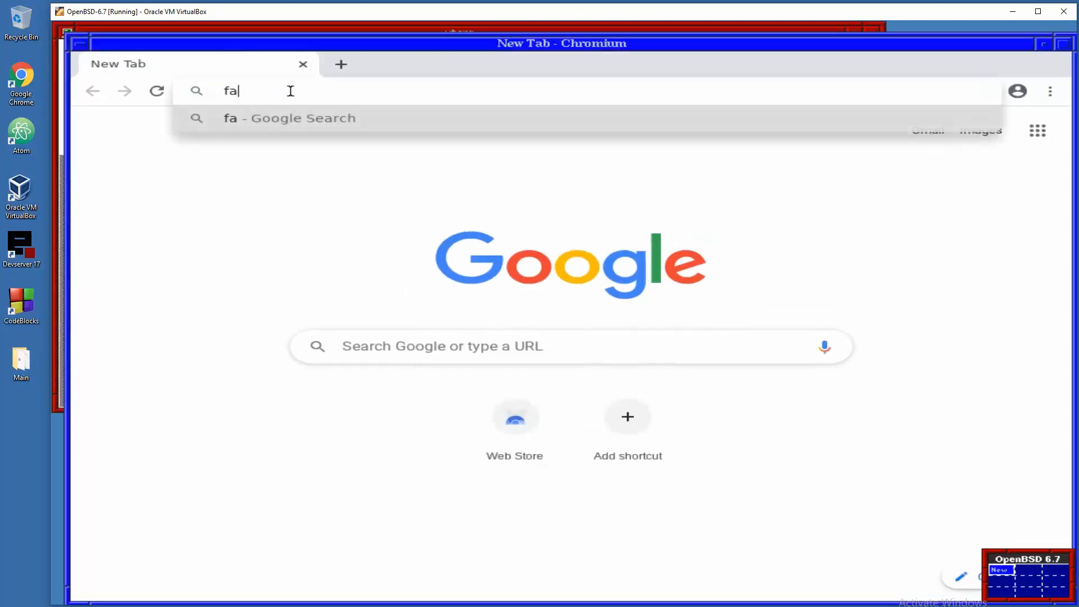
text(st.com)
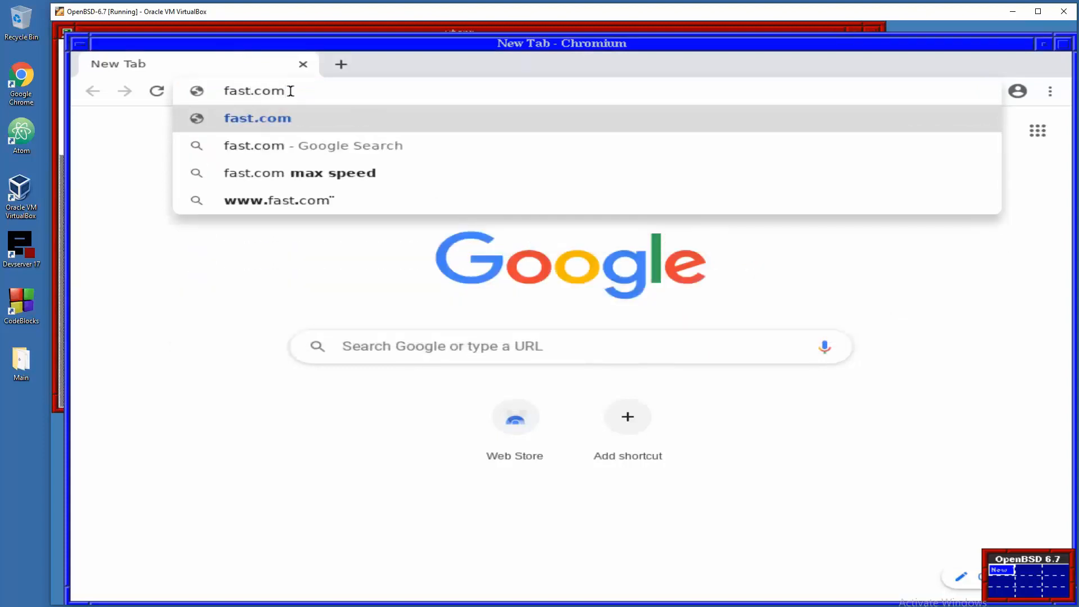
key(Return)
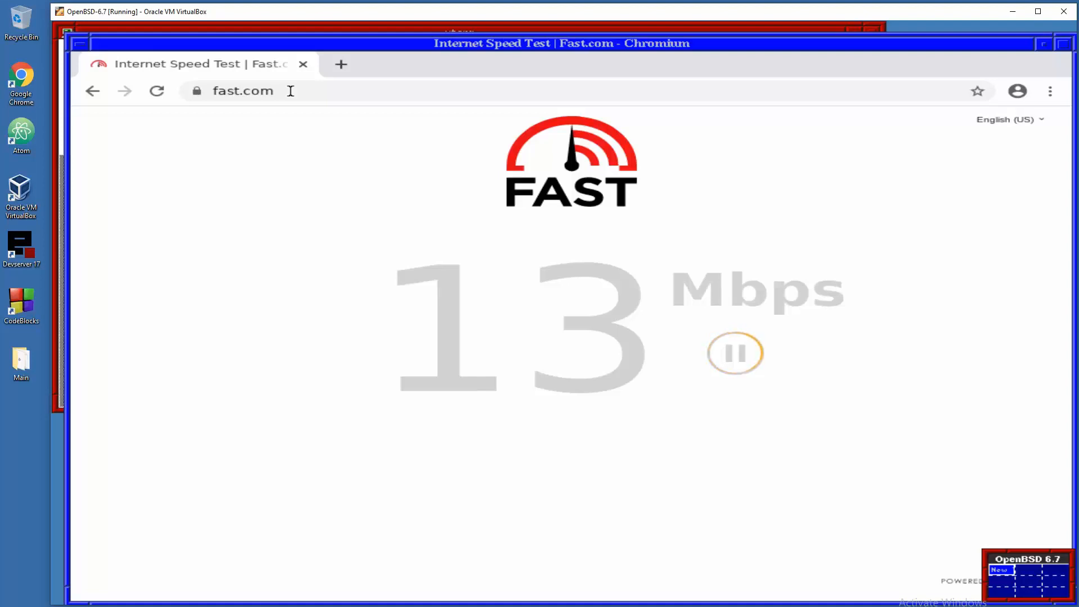
- Load youtube.com, scroll the page, then close Chromium with the window menu's Destroy
click(324, 98)
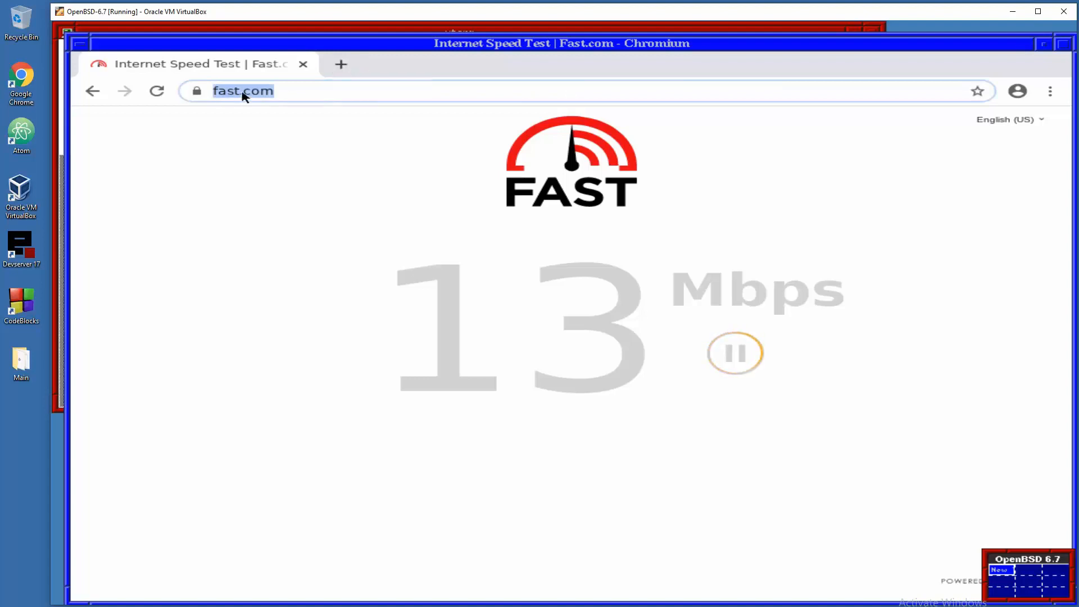
text(youtube.com)
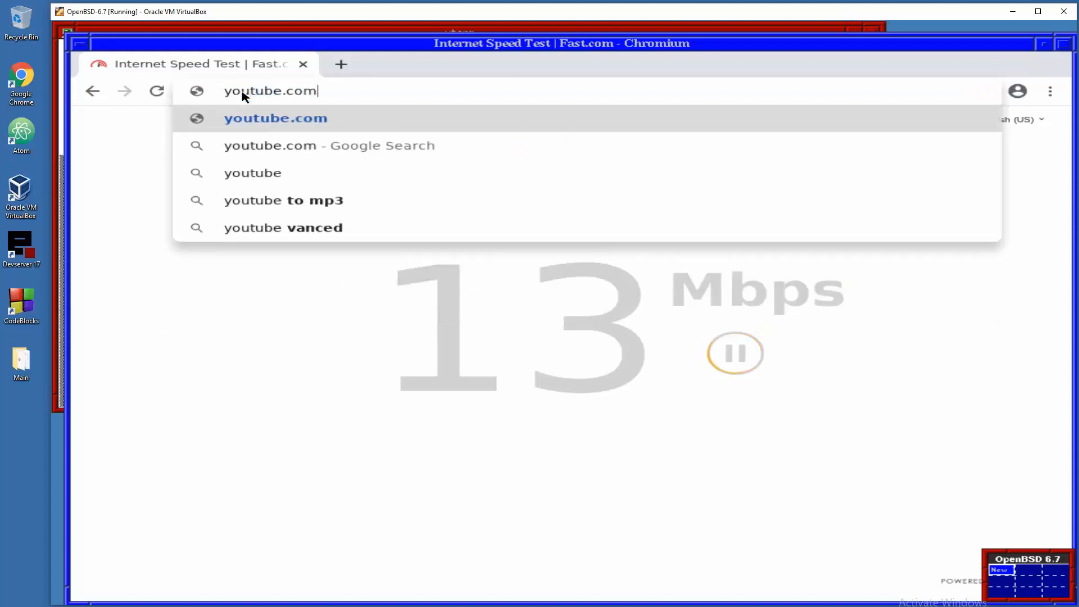
key(Return)
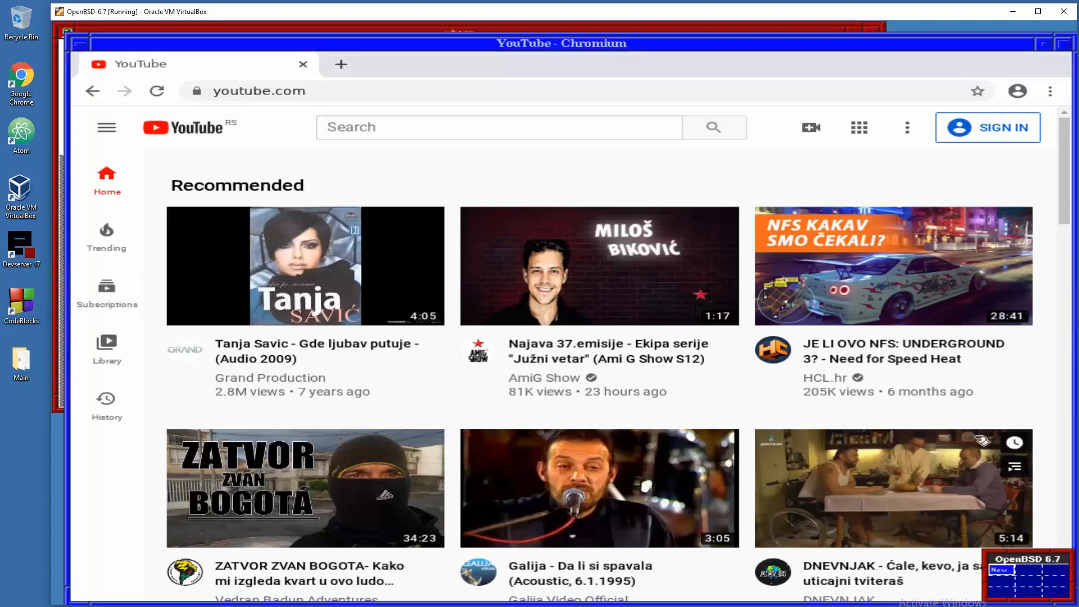
scroll(919, 429, down, 3)
scroll(863, 436, down, 4)
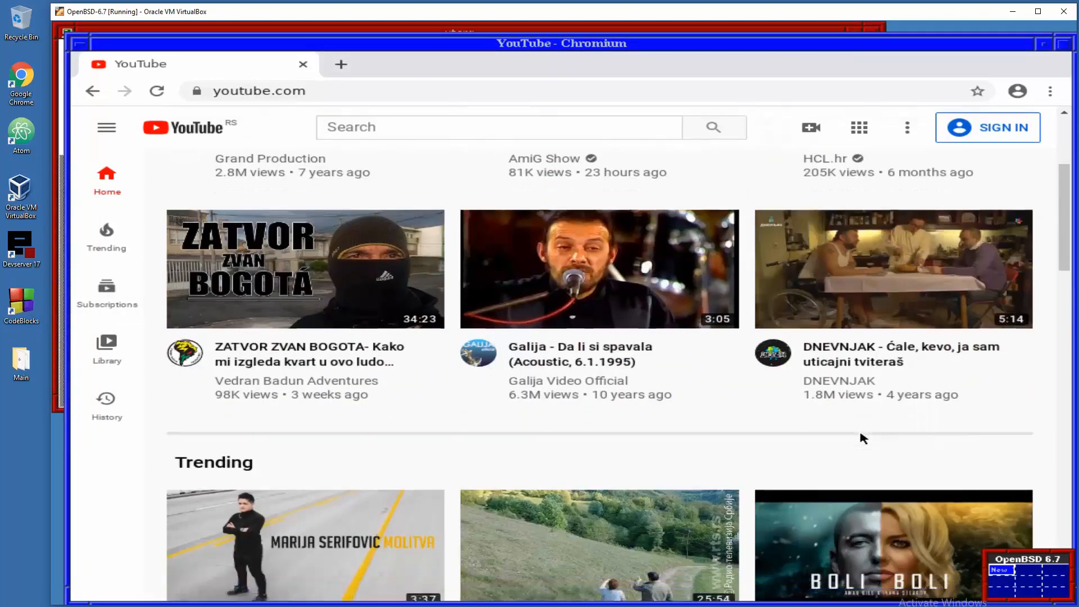
scroll(865, 465, up, 7)
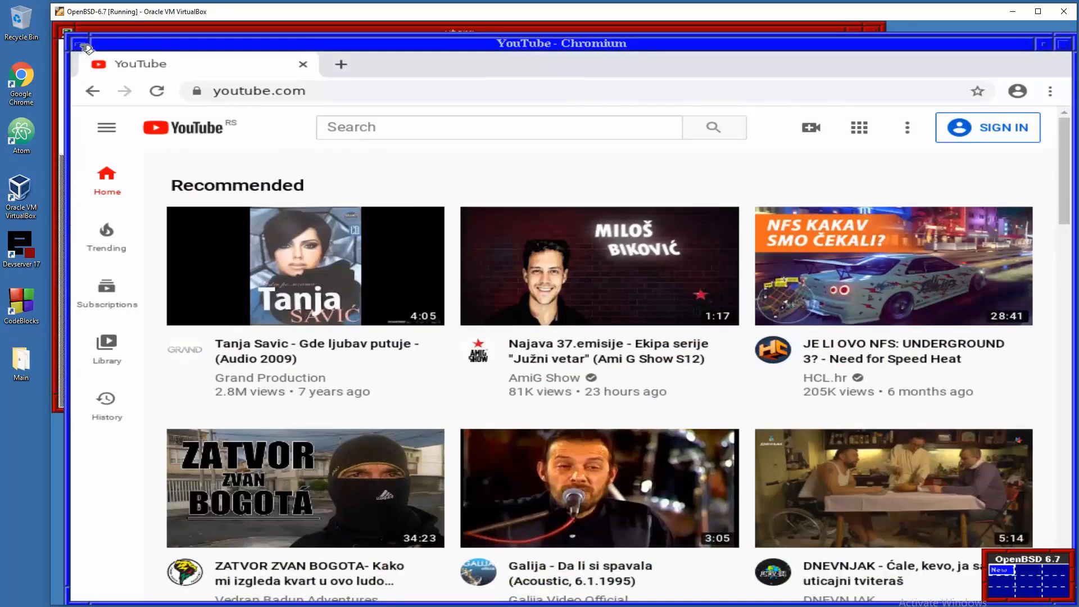
click(79, 44)
click(132, 184)
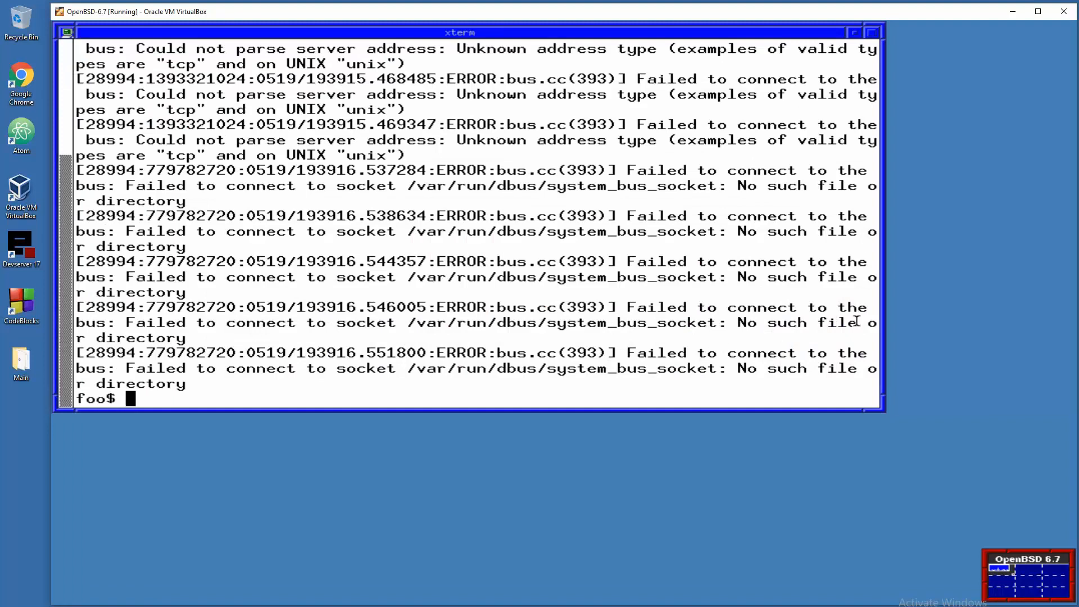
- Close the xterm, open a new XTerm from the Root Menu, and try shutdown -h now
text(clea)
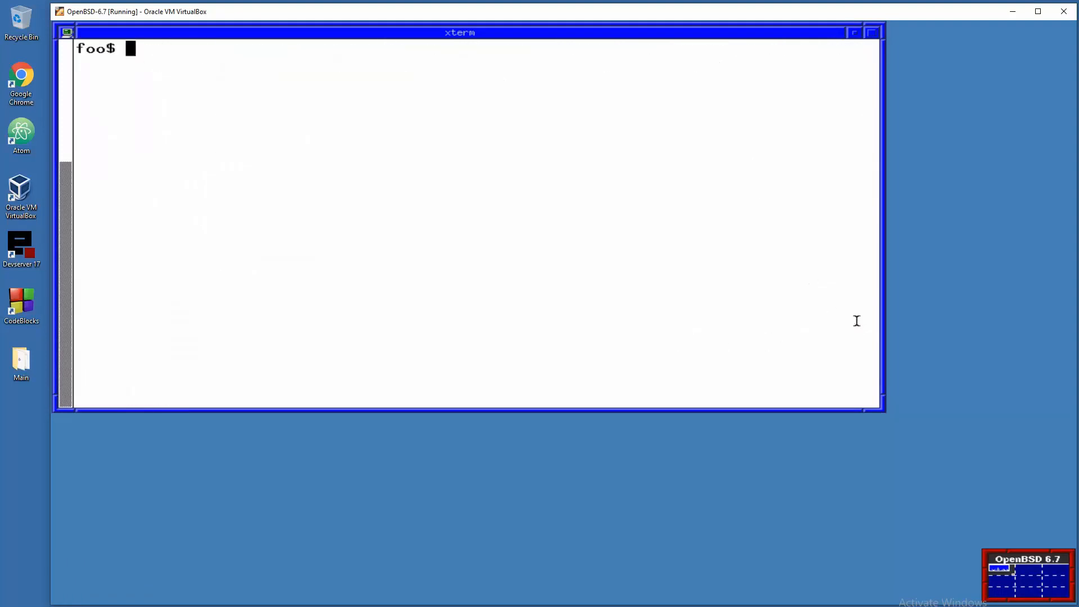
text(exit)
key(Return)
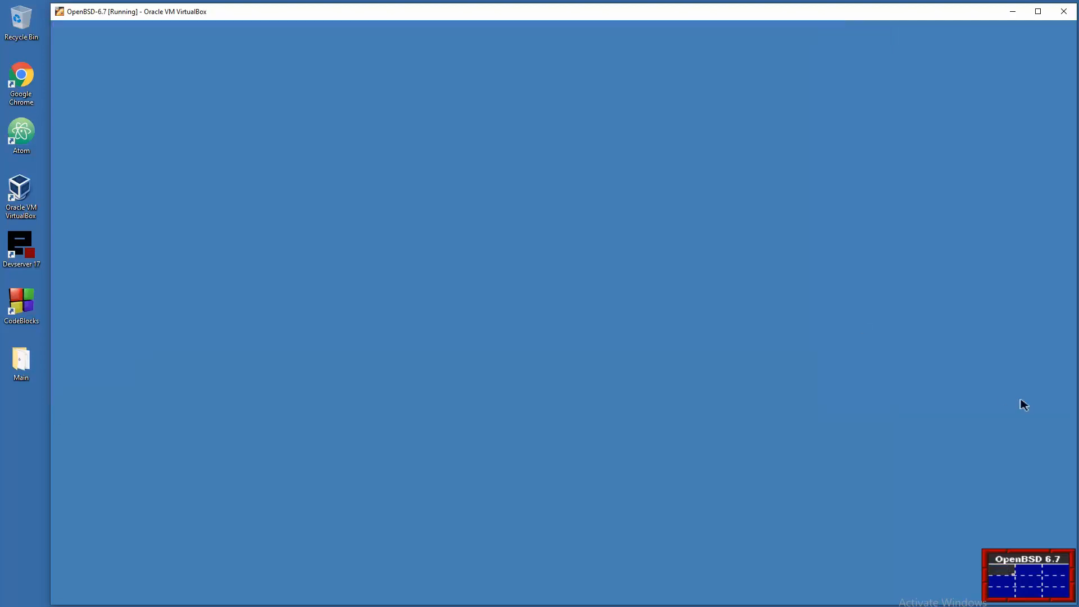
click(667, 193)
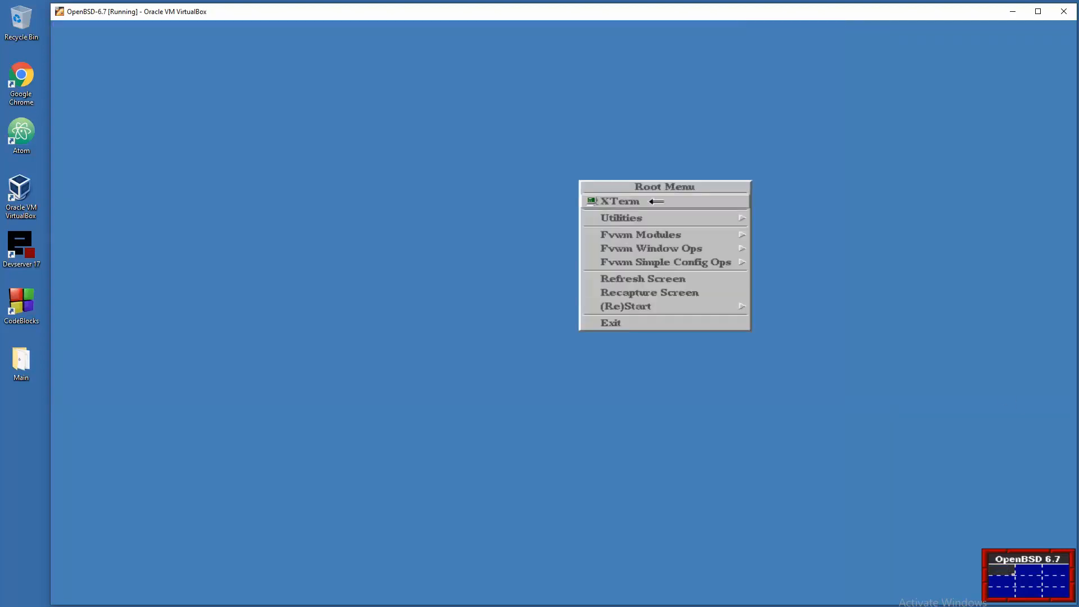
click(655, 201)
text(shut)
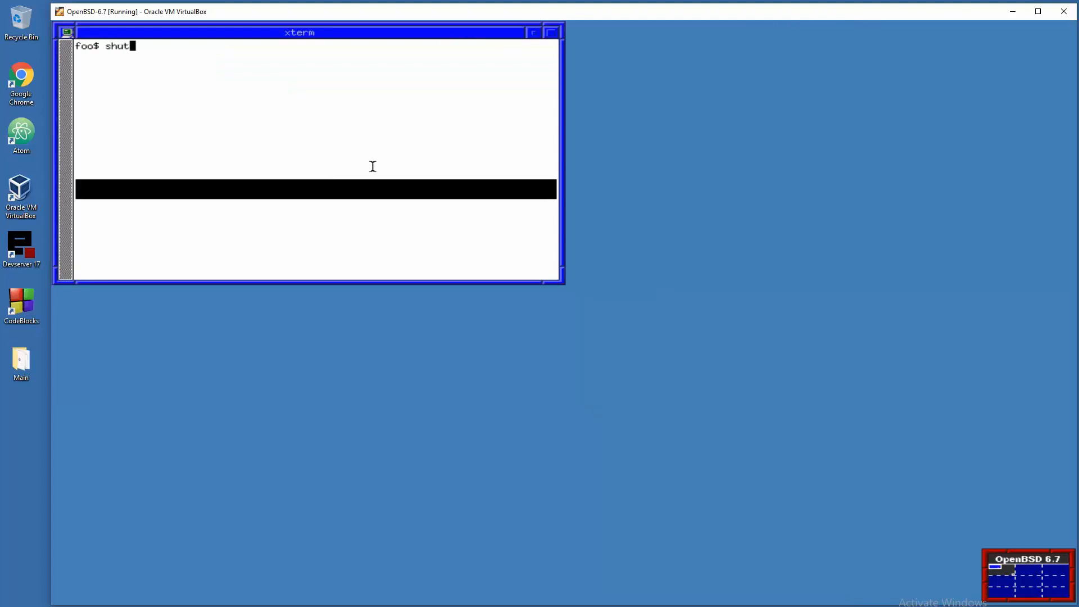
text(down -h now)
key(Return)
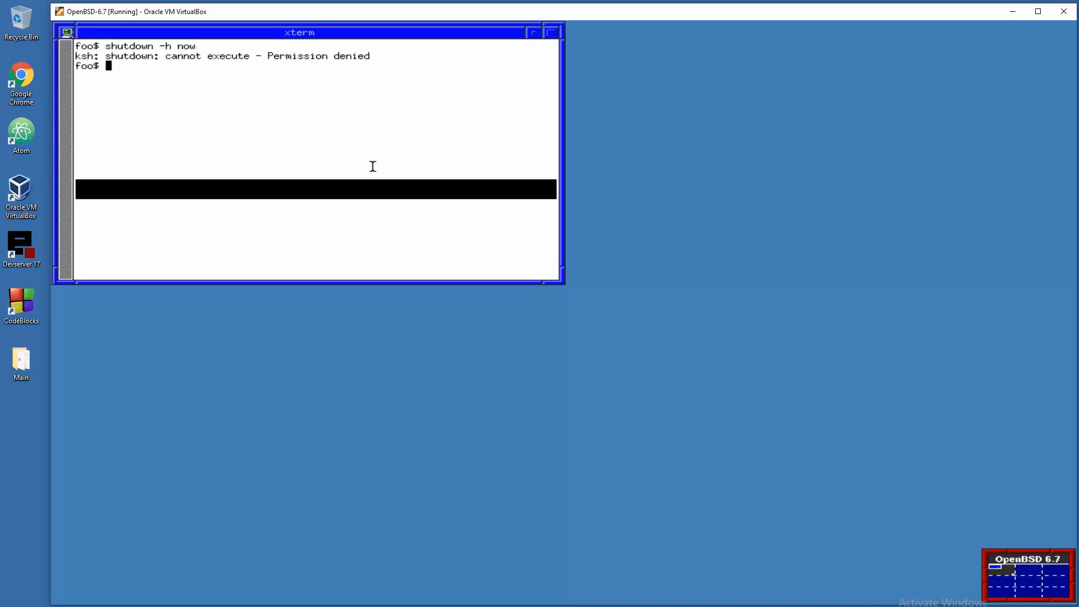
- Exit the terminal and end the fvwm session via Root Menu > Exit, confirming in QuitVerify
text(exit)
key(Return)
click(375, 171)
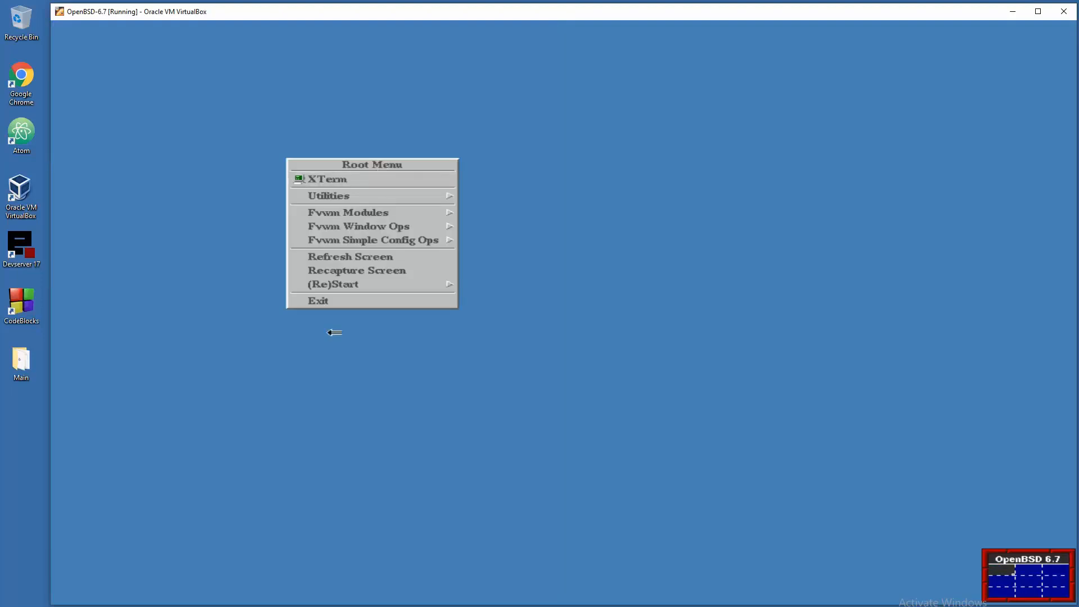
click(340, 300)
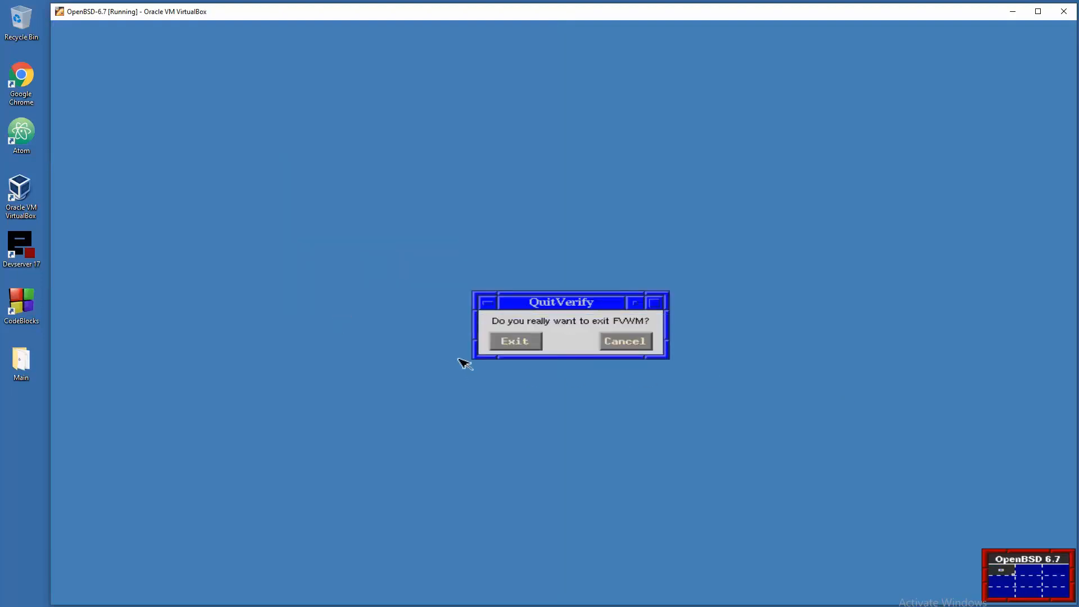
click(537, 340)
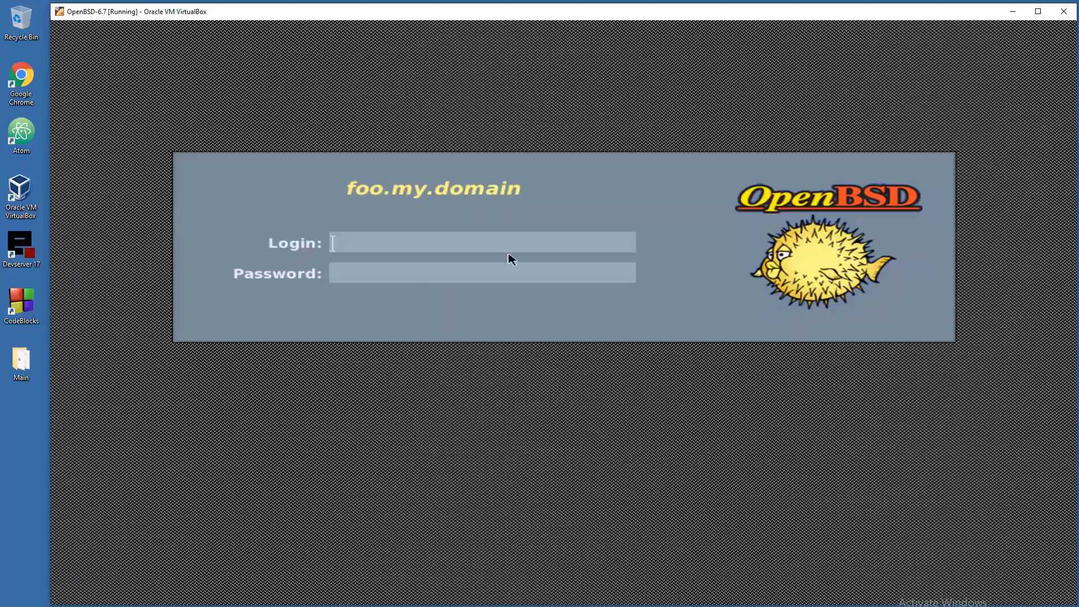
- Log in as root and run shutdown -h now to halt OpenBSD
text(root)
key(Return)
key(Return)
text(shutdown )
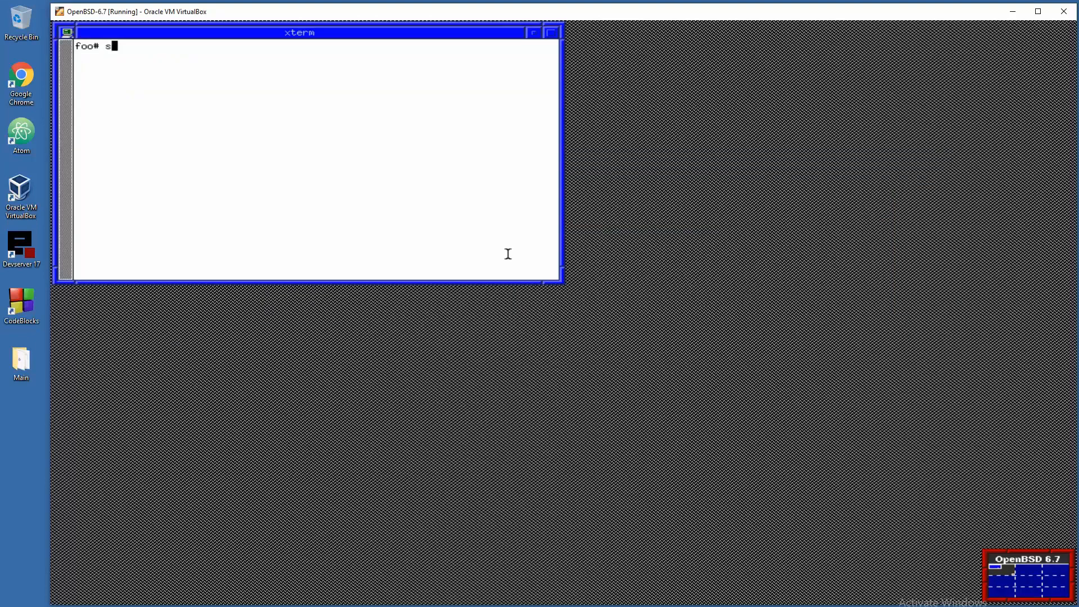
text(-h now)
key(Return)
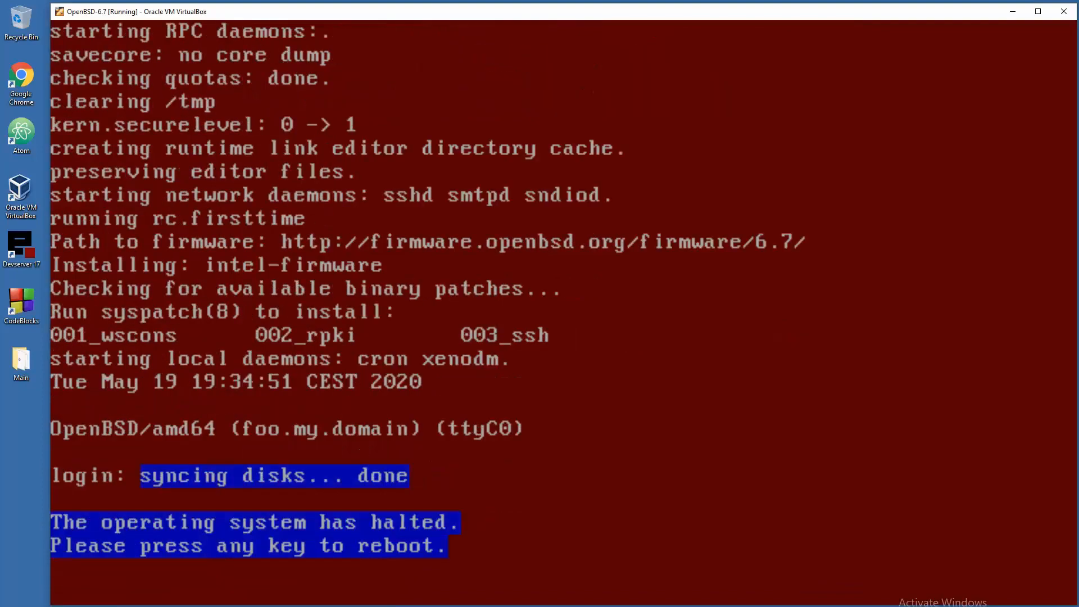
- Leave scaled mode, power off the machine via File > Close, and reposition the Manager window
key(ctrl+c)
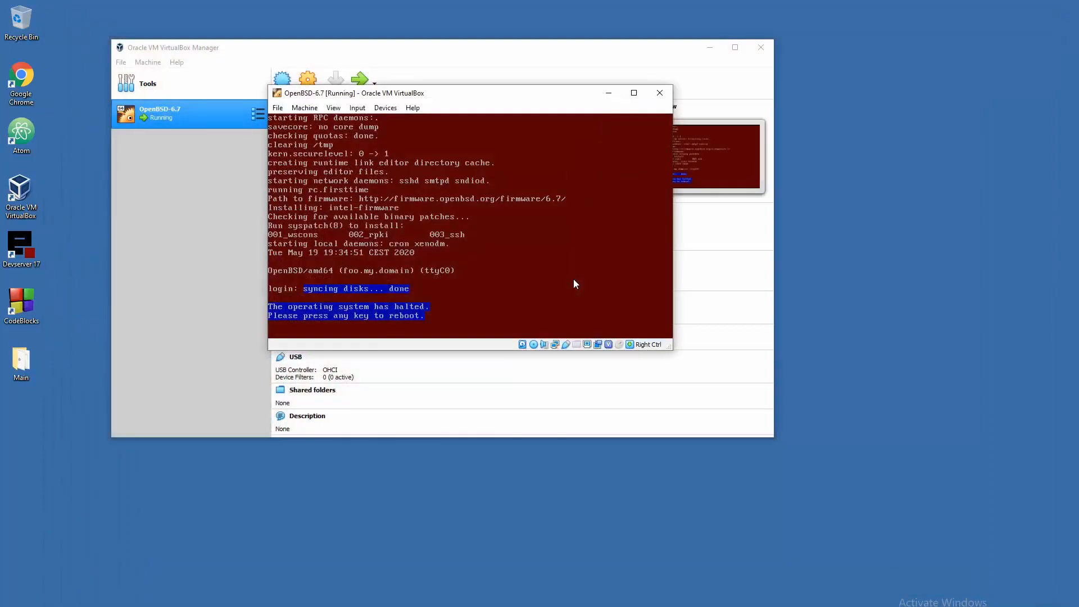
key(Return)
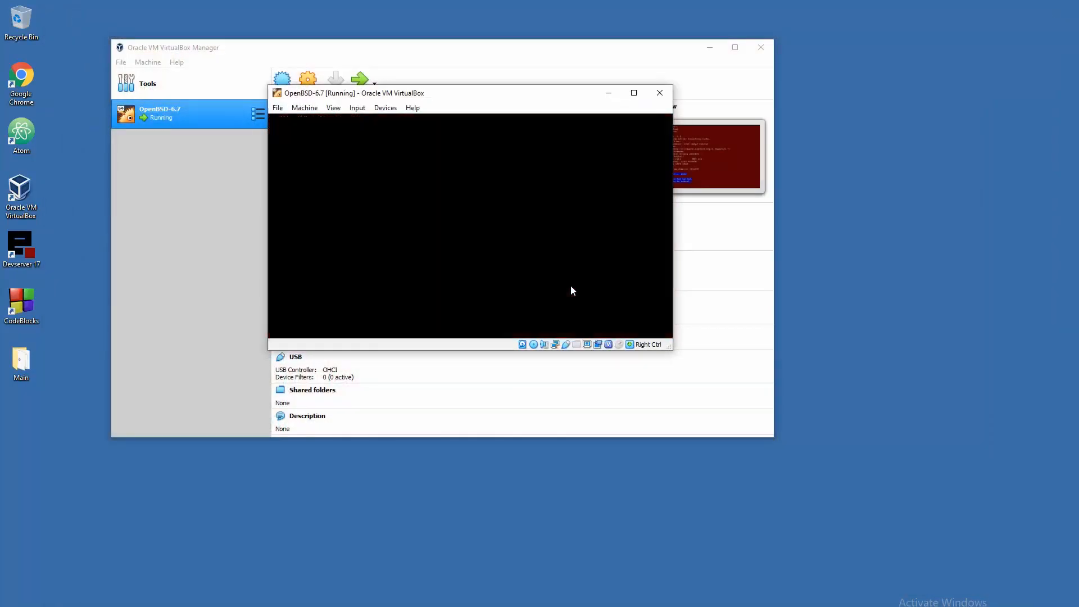
click(277, 108)
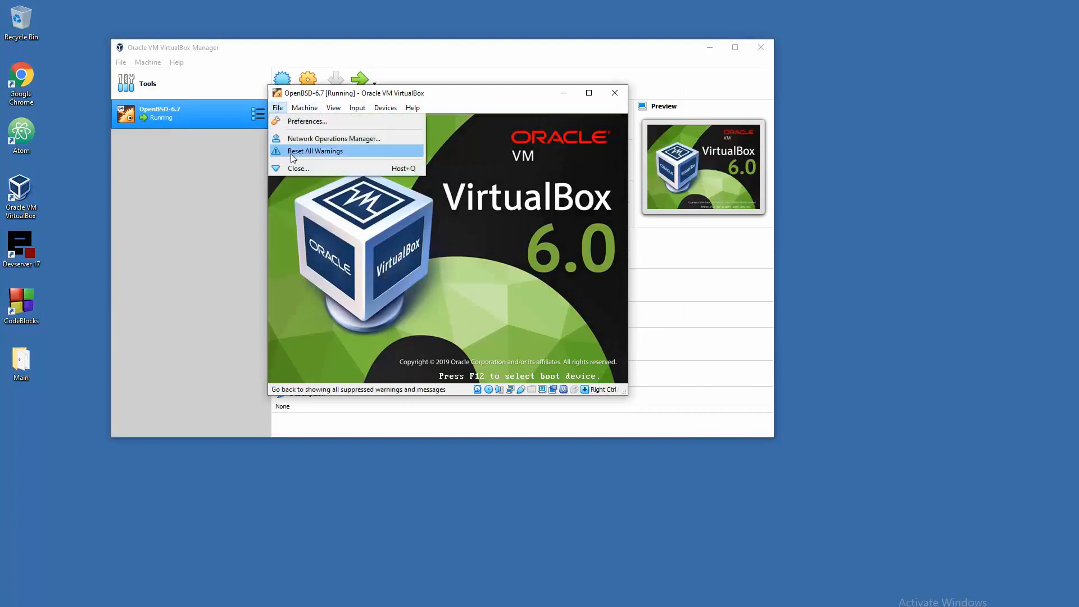
click(295, 167)
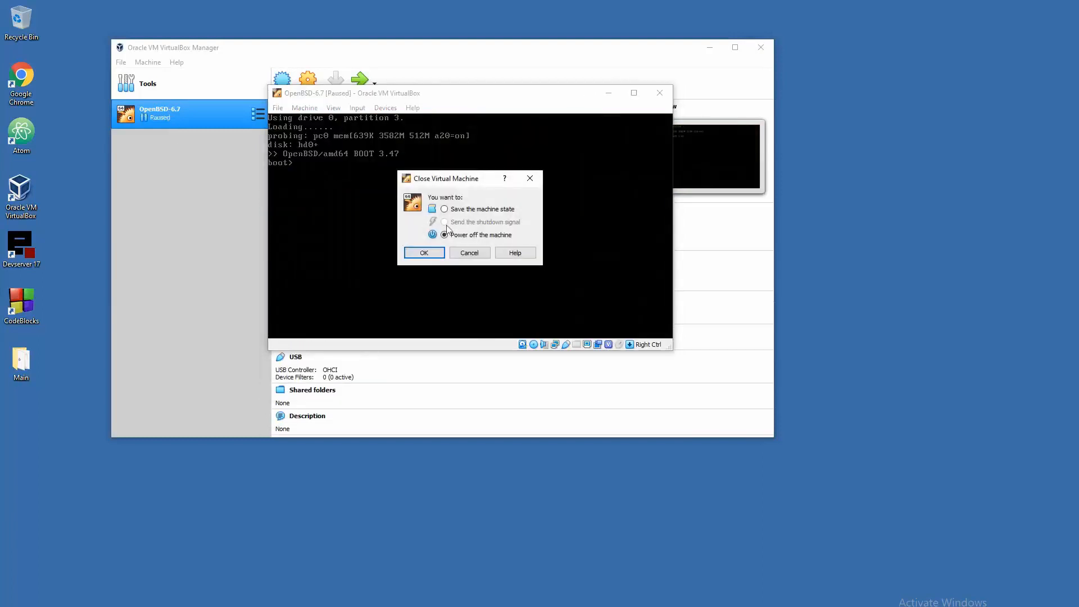
click(432, 253)
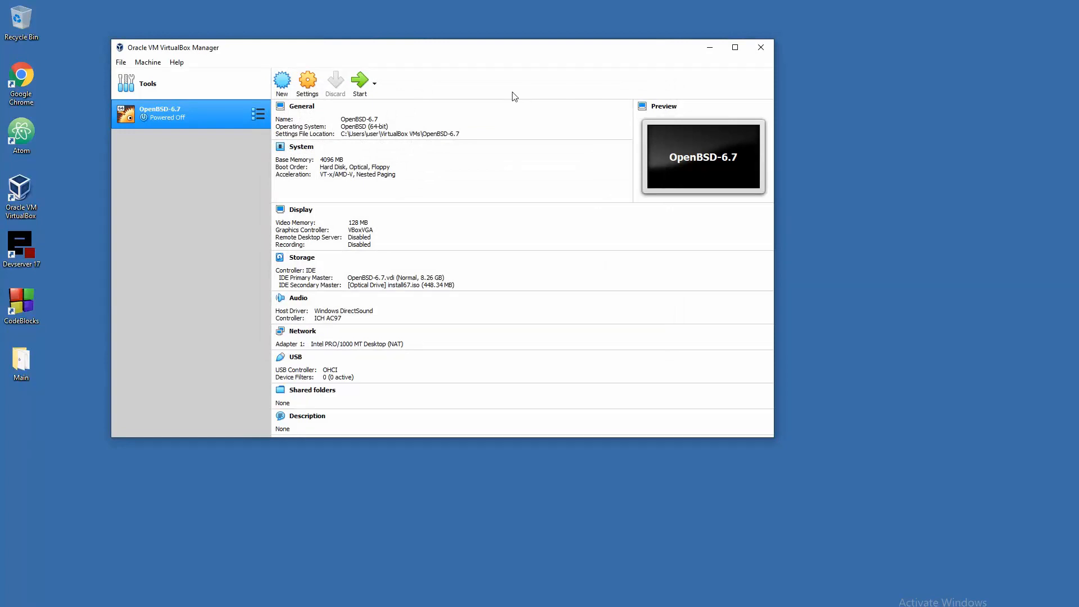
drag(508, 53, 500, 47)
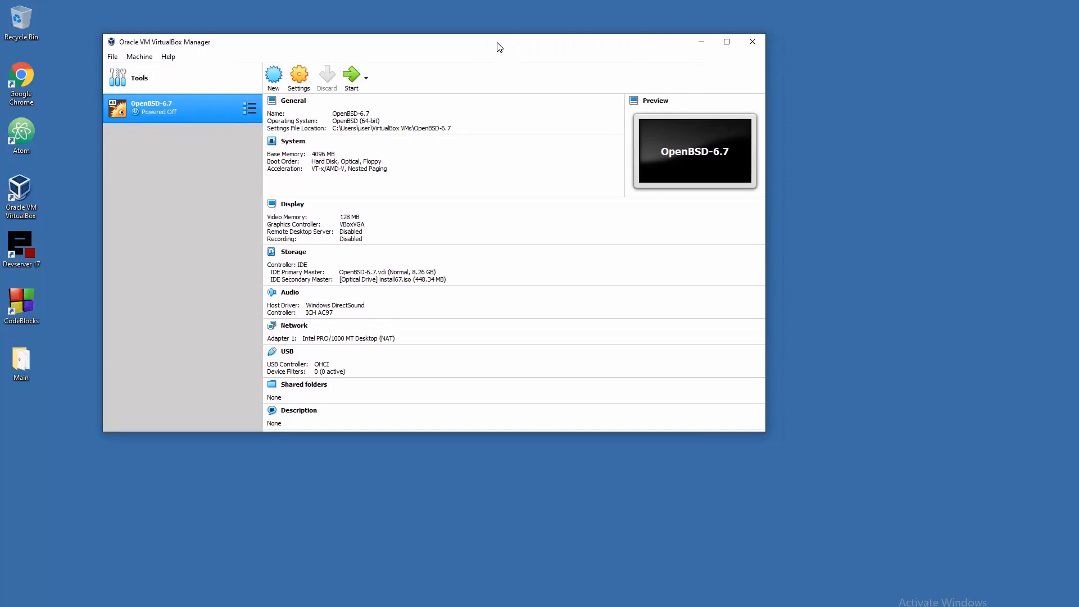
click(807, 63)
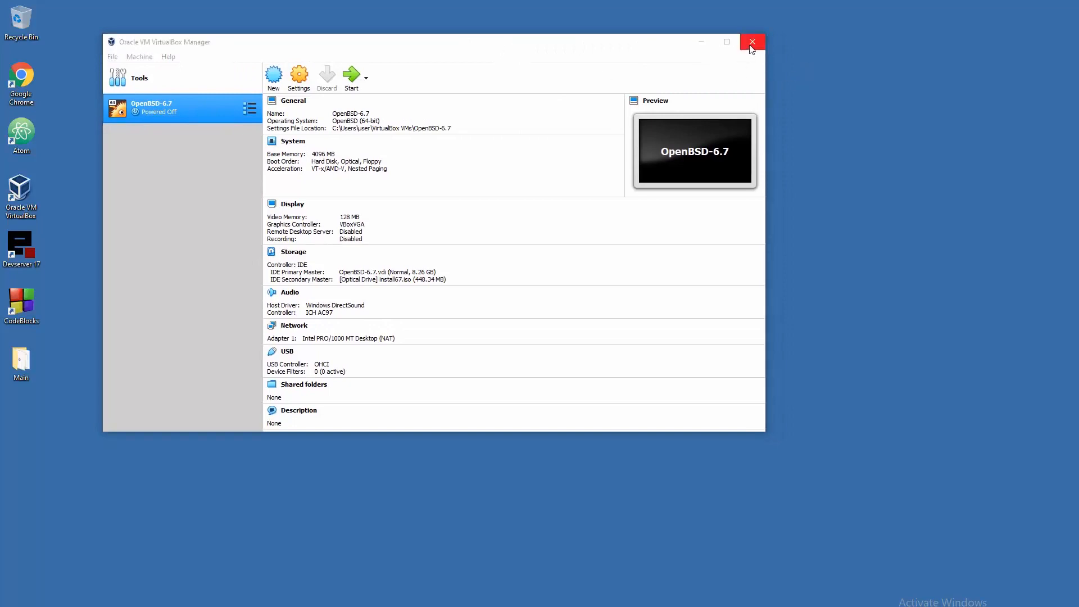